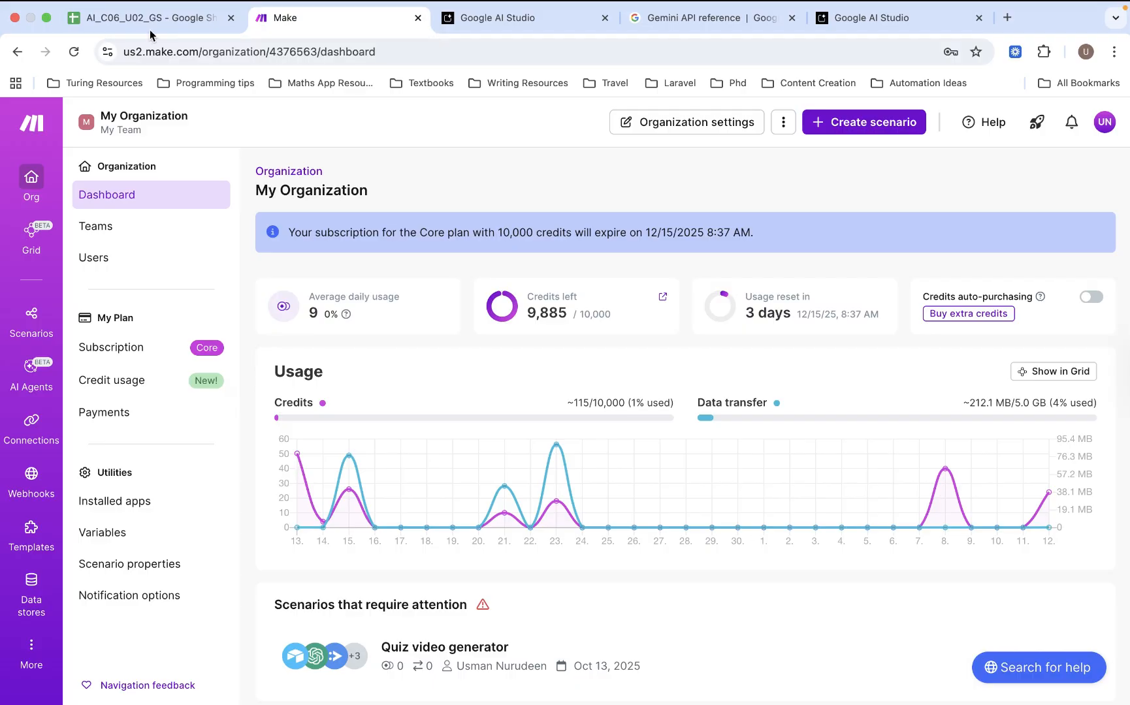
Step: Check the Topic and SEO Details sheet, and create a new Make scenario triggered by Google Sheets Watch New Rows
{"action": "left_click", "coordinate": [168, 13]}
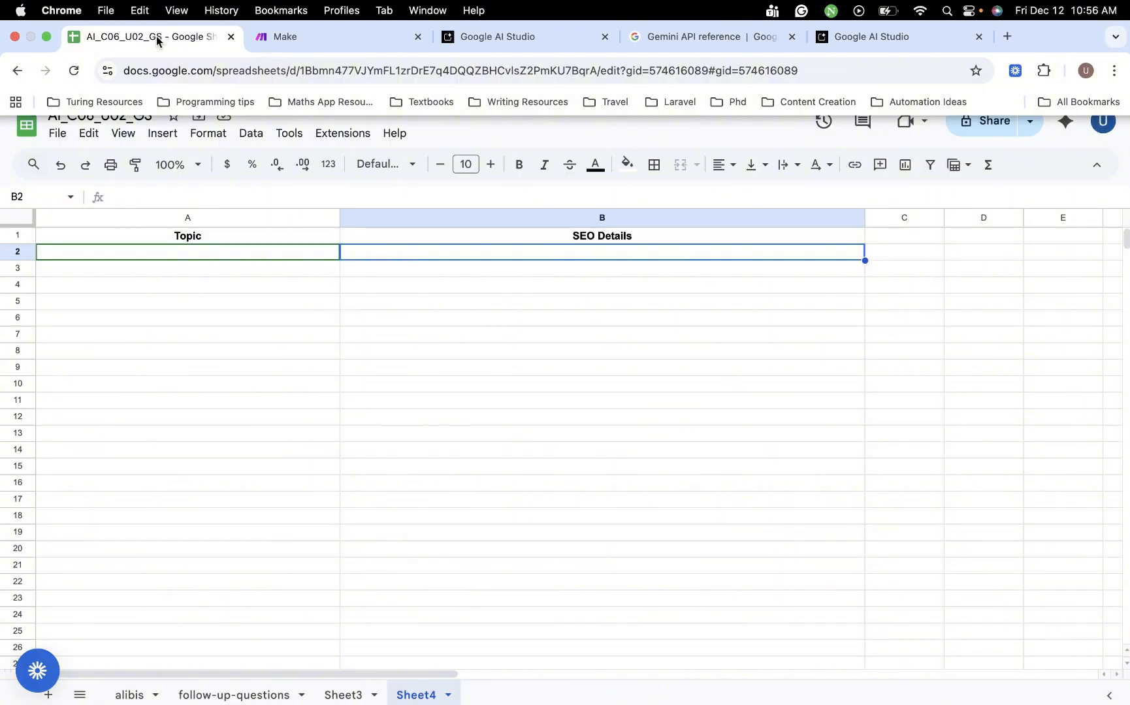
{"action": "left_click", "coordinate": [300, 34]}
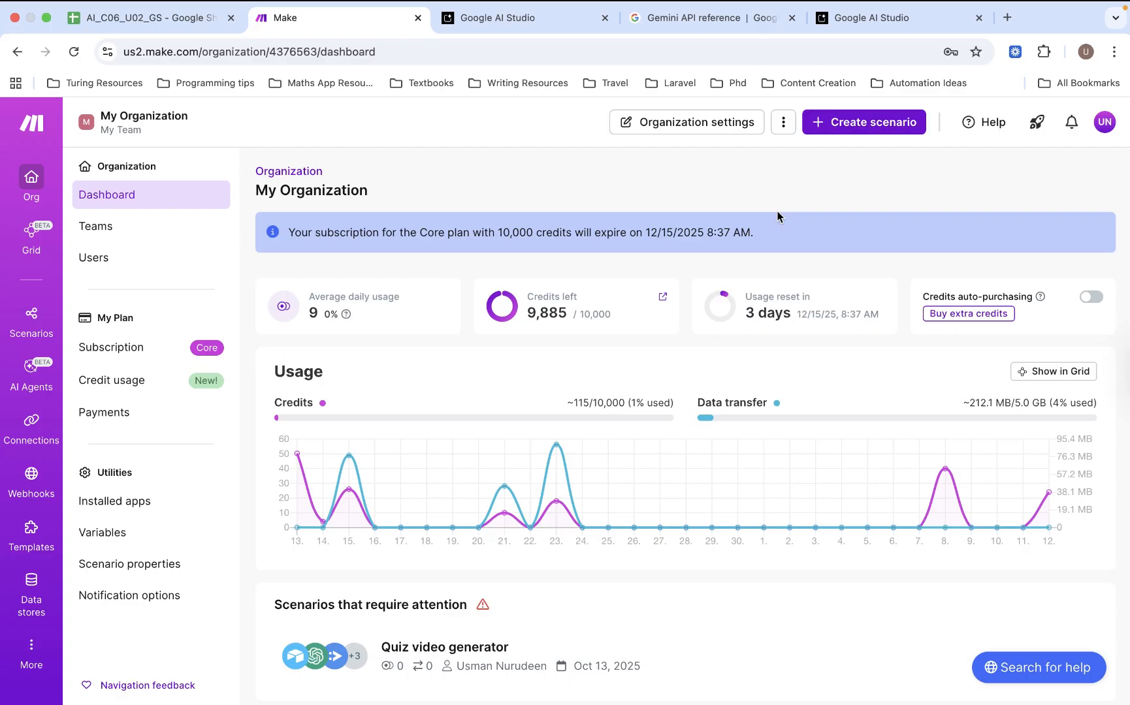
{"action": "left_click", "coordinate": [878, 124]}
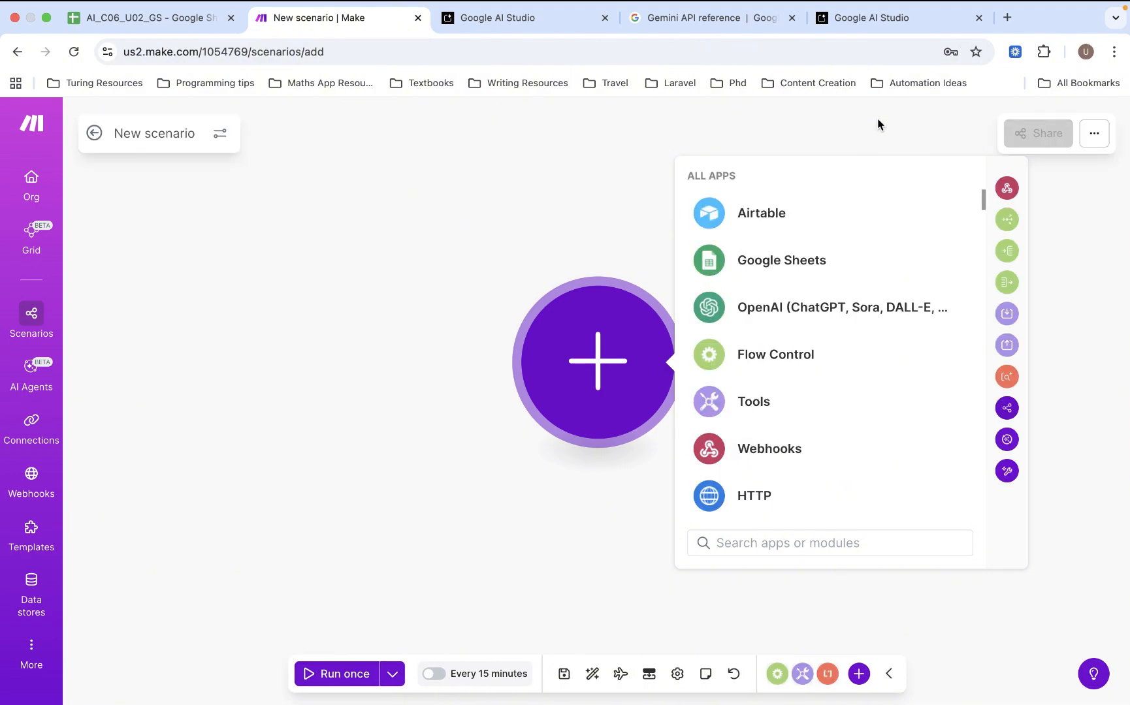
{"action": "left_click", "coordinate": [781, 262]}
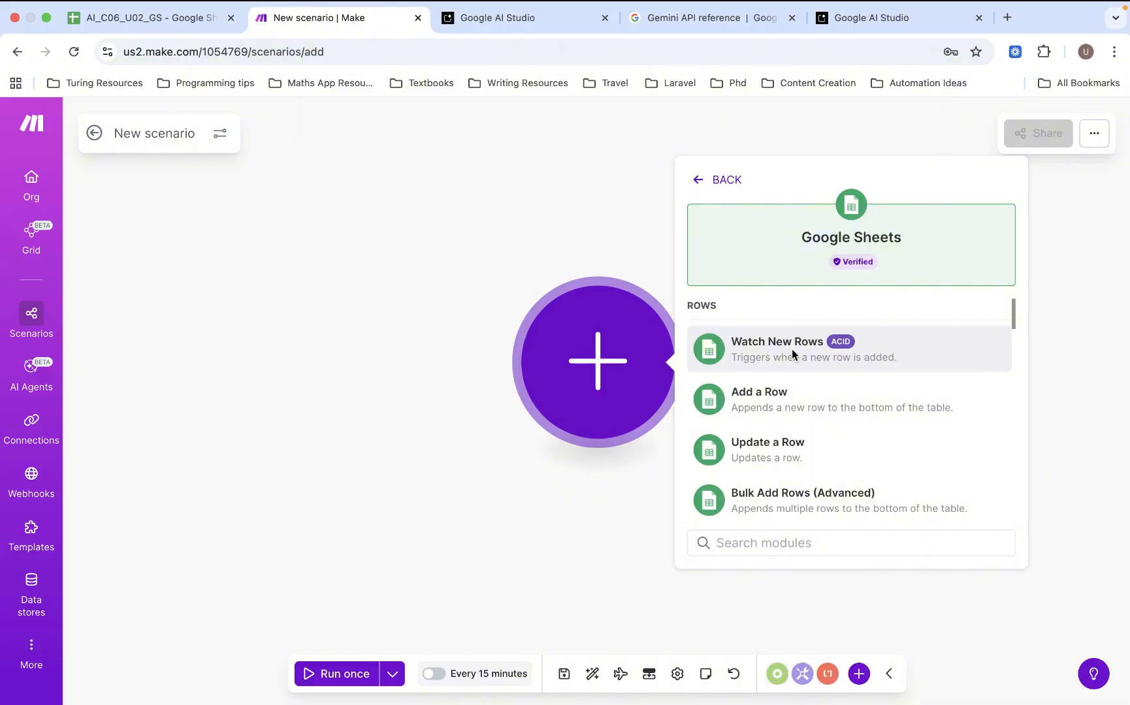
{"action": "left_click", "coordinate": [791, 349]}
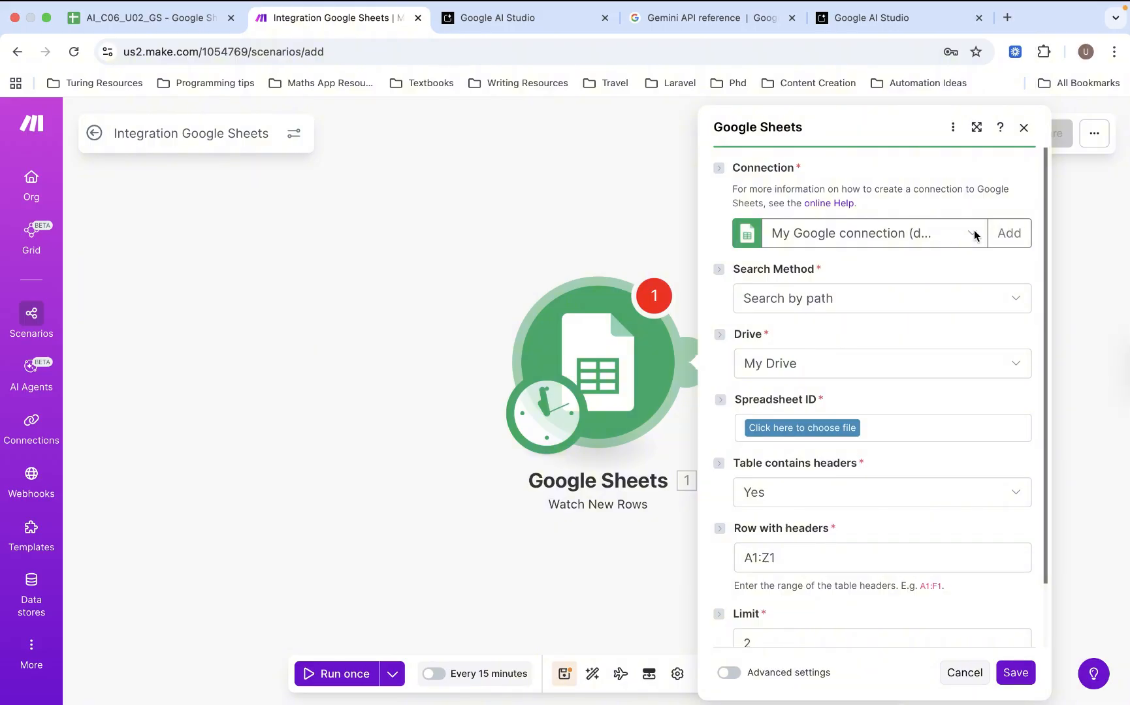
Step: Examine the available connection, search method and drive options of the Google Sheets trigger
{"action": "left_click", "coordinate": [1012, 236]}
{"action": "left_click", "coordinate": [880, 232]}
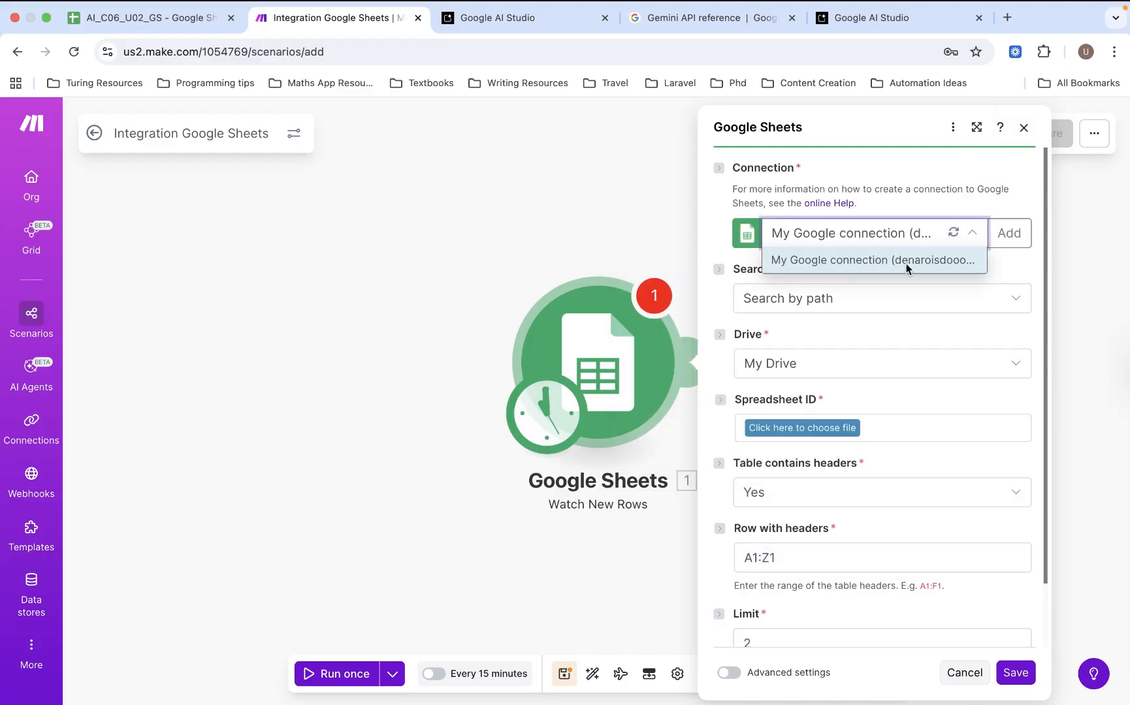
{"action": "left_click", "coordinate": [1006, 267]}
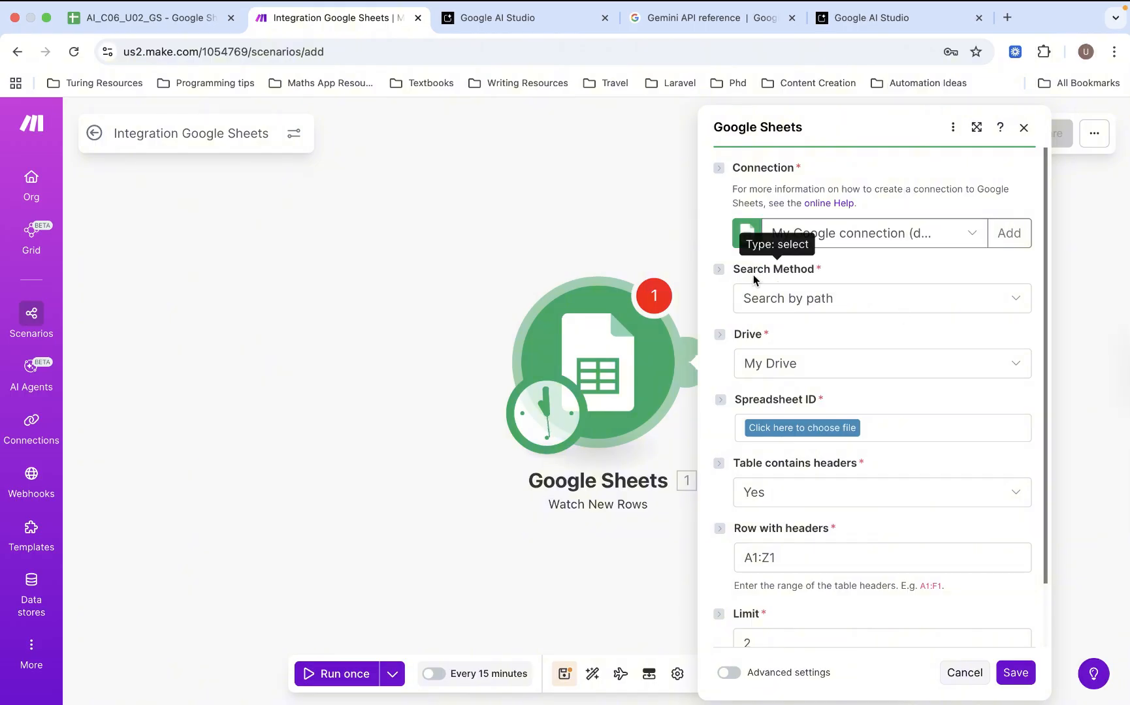
{"action": "left_click", "coordinate": [812, 306]}
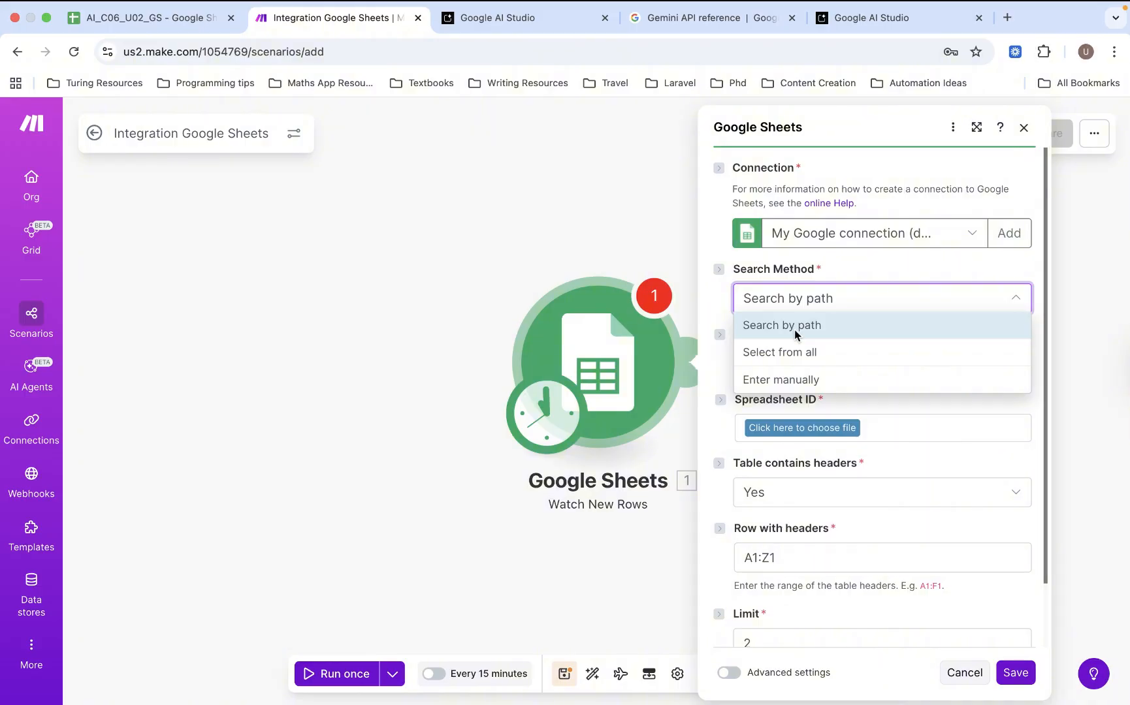
{"action": "left_click", "coordinate": [886, 267]}
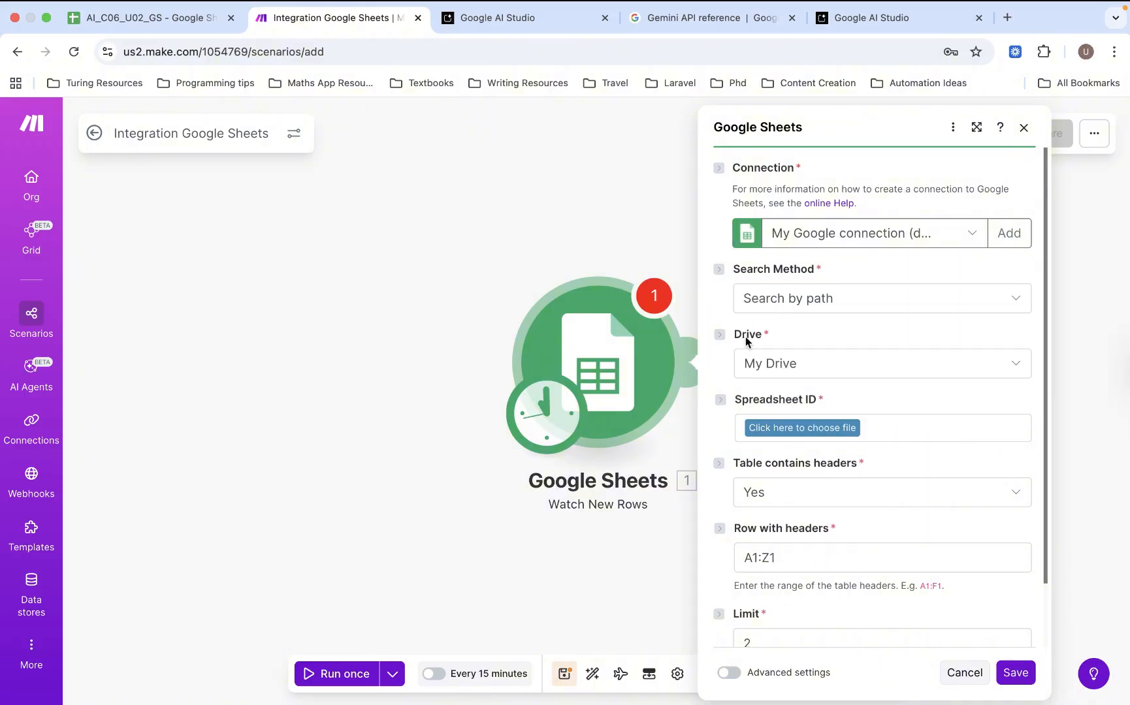
{"action": "left_click", "coordinate": [771, 363]}
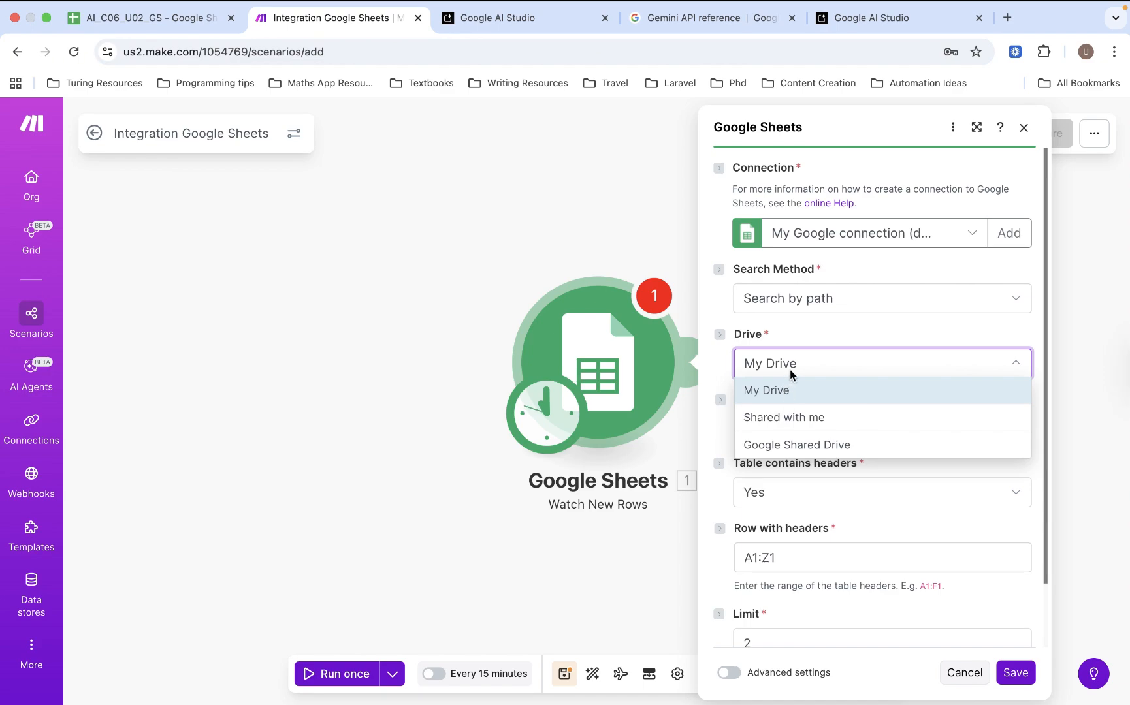
{"action": "left_click", "coordinate": [843, 308]}
{"action": "left_click", "coordinate": [844, 308]}
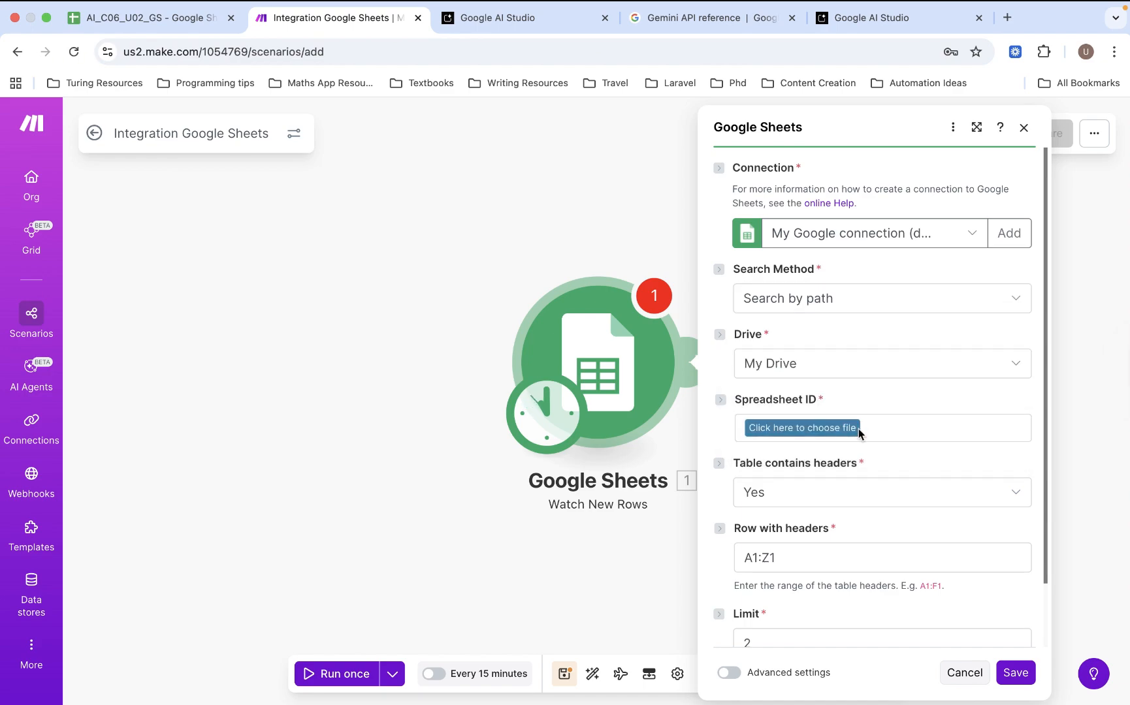
Step: Set the trigger to watch Sheet4 of the AI_C06_U02_GS spreadsheet
{"action": "left_click", "coordinate": [814, 429]}
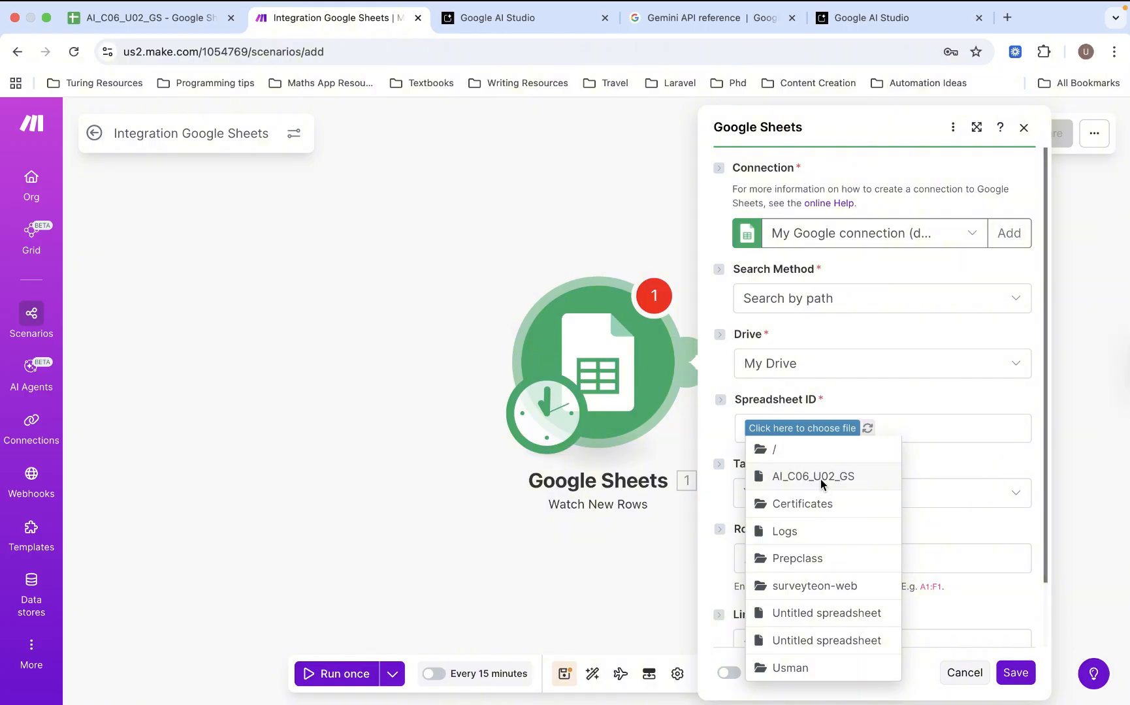
{"action": "left_click", "coordinate": [820, 479]}
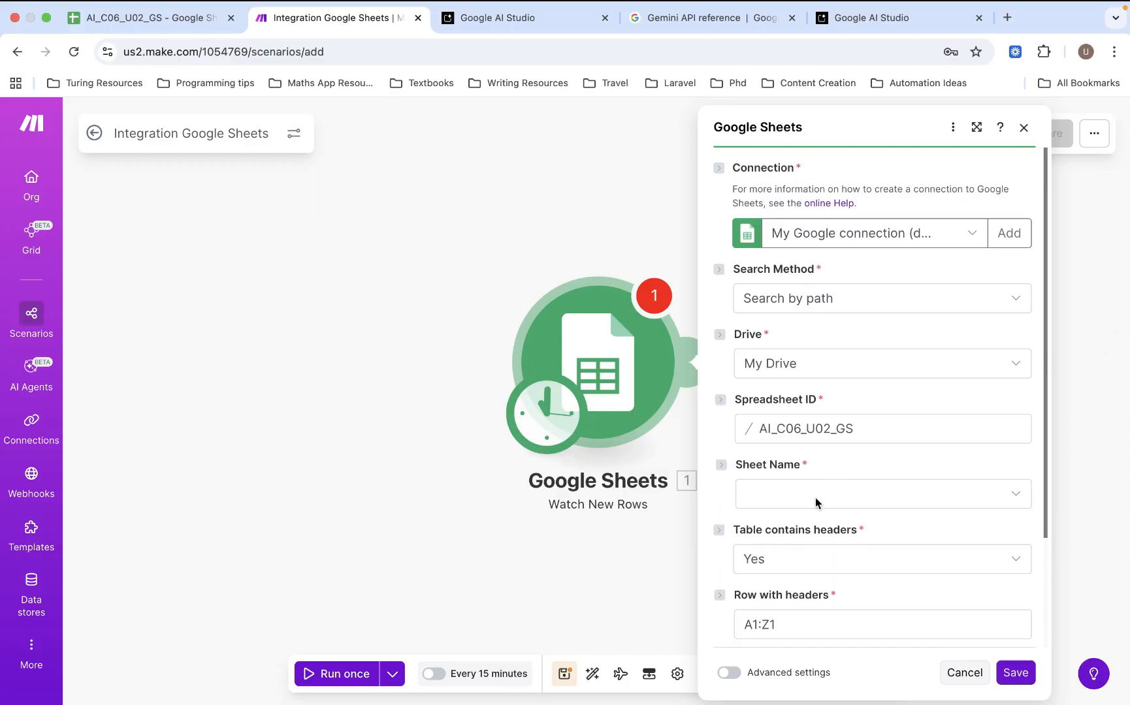
{"action": "left_click", "coordinate": [814, 498]}
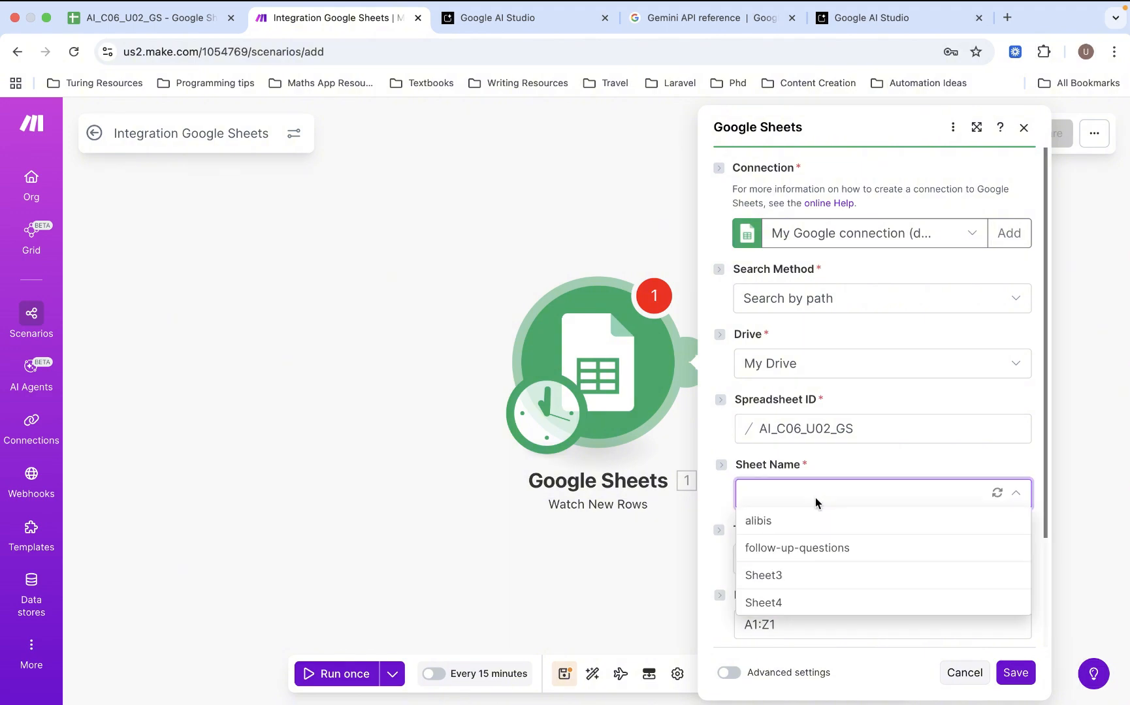
{"action": "left_click", "coordinate": [786, 603]}
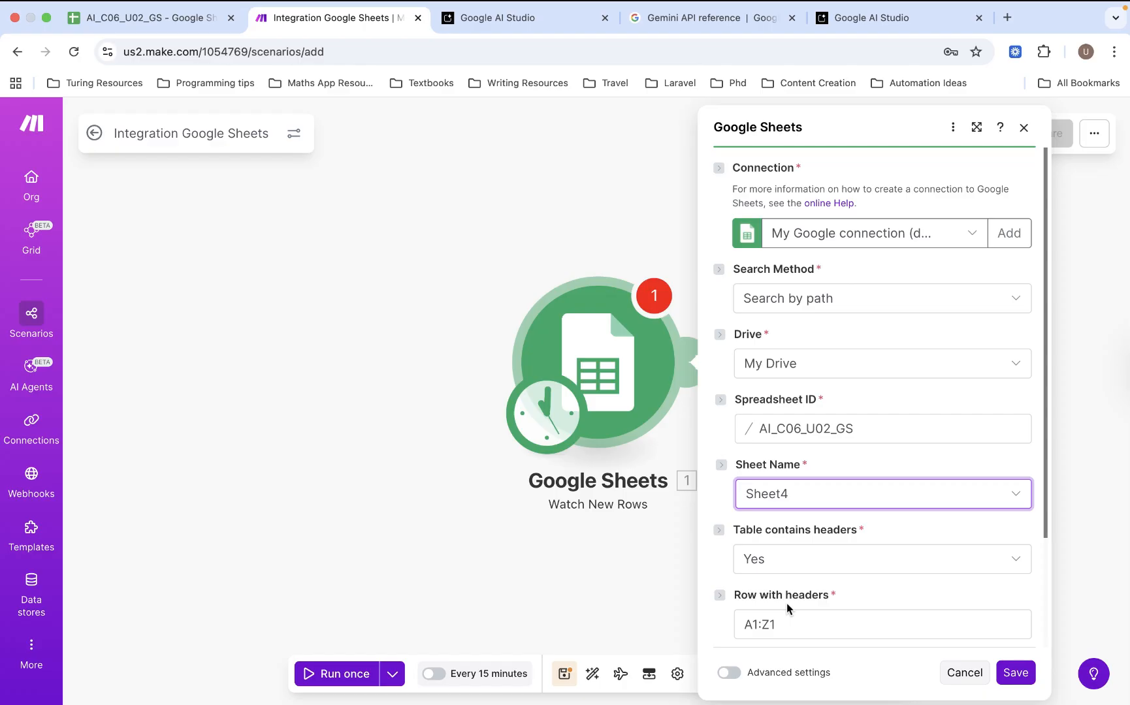
Step: Limit the trigger to 1 result per execution cycle and save the Google Sheets settings
{"action": "scroll", "coordinate": [820, 568], "scroll_direction": "down", "scroll_amount": 3}
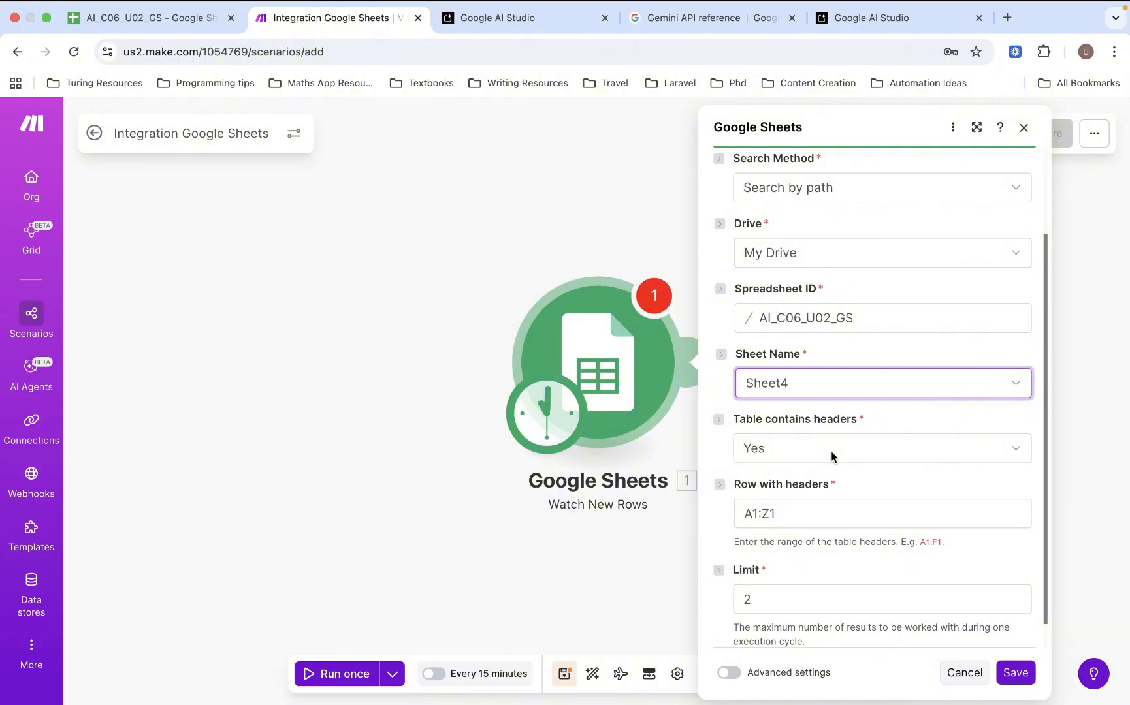
{"action": "scroll", "coordinate": [871, 494], "scroll_direction": "down", "scroll_amount": 1}
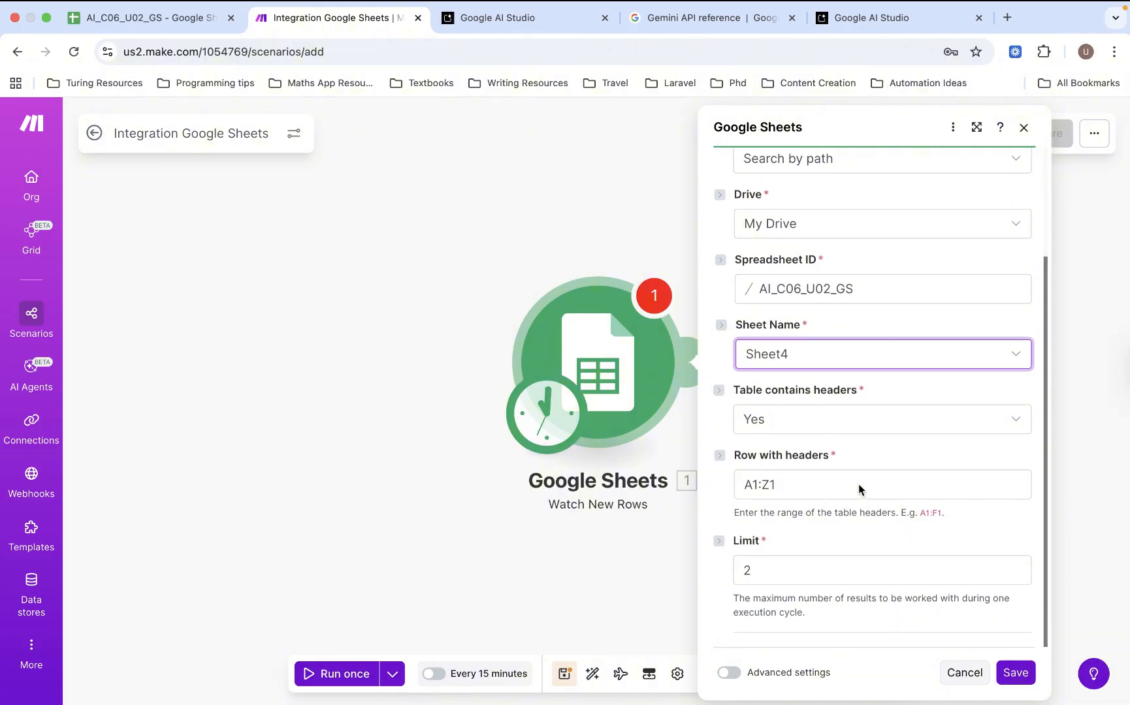
{"action": "left_click", "coordinate": [792, 570]}
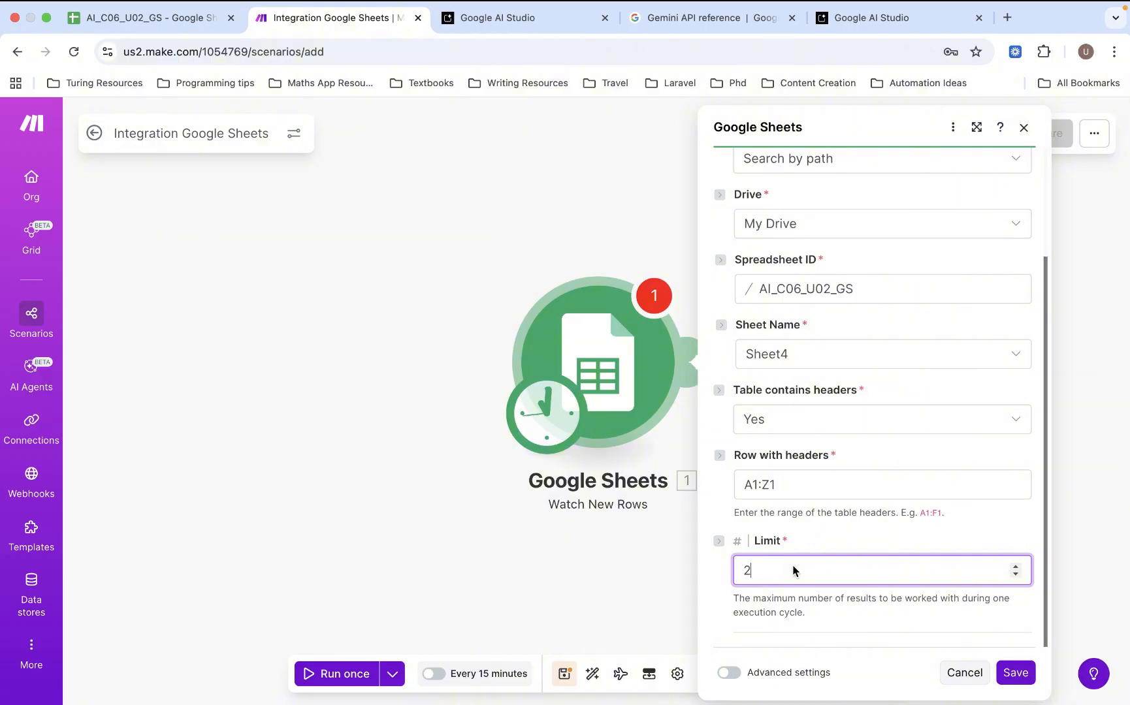
{"action": "key", "text": "BackSpace"}
{"action": "type", "text": "1"}
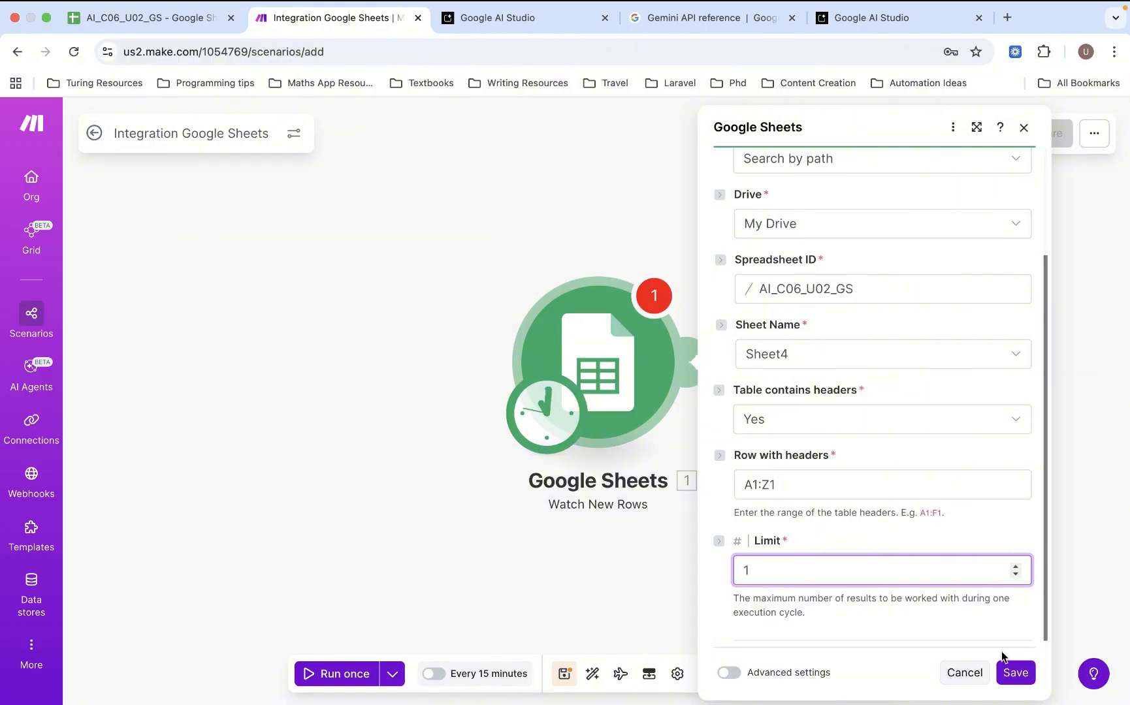
{"action": "left_click", "coordinate": [1012, 672]}
Step: Keep Since specific ID as the point where the trigger starts and save that choice
{"action": "left_click", "coordinate": [826, 357]}
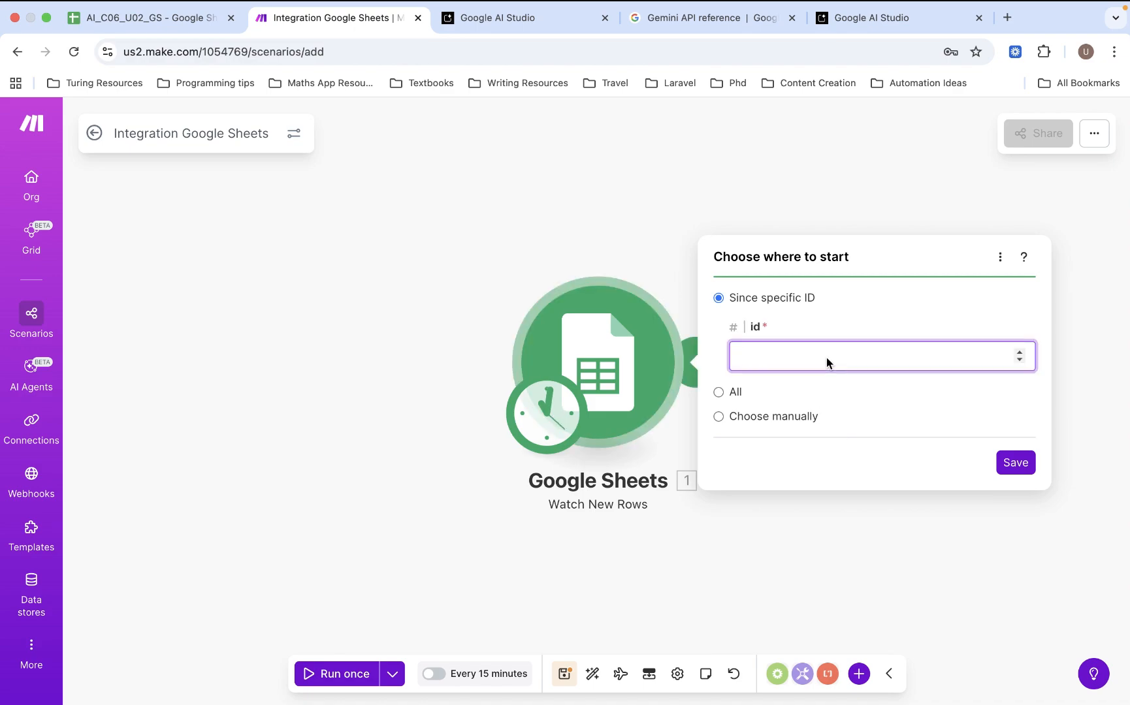
{"action": "type", "text": "1"}
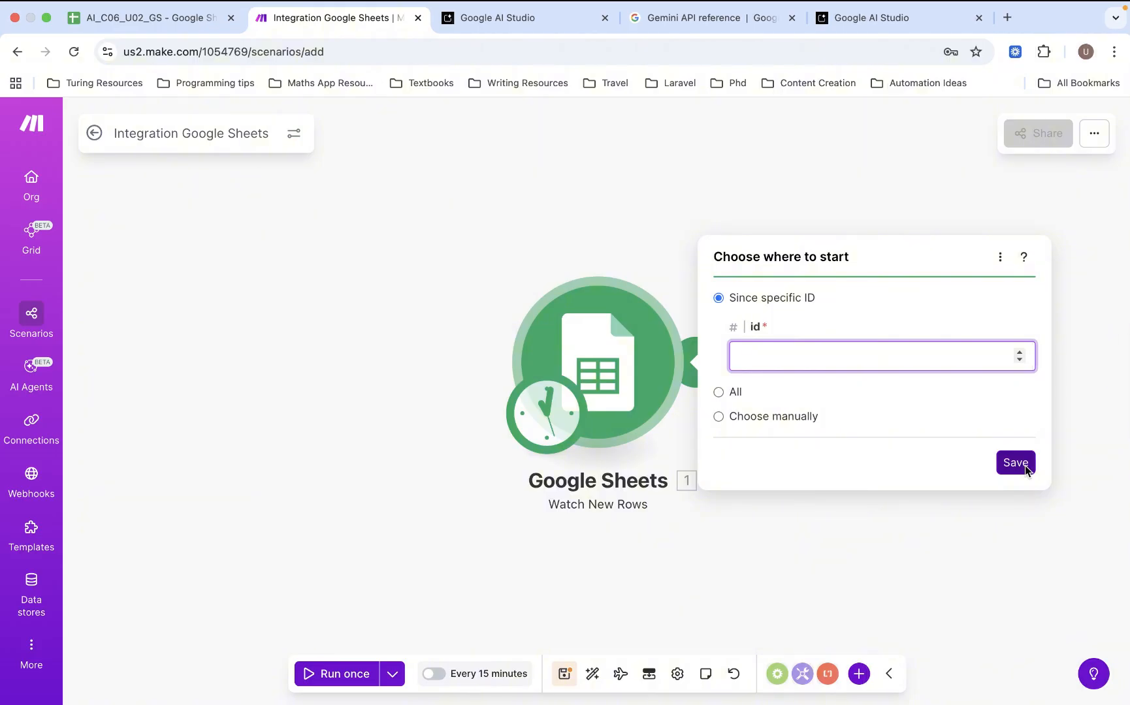
{"action": "left_click", "coordinate": [1018, 464]}
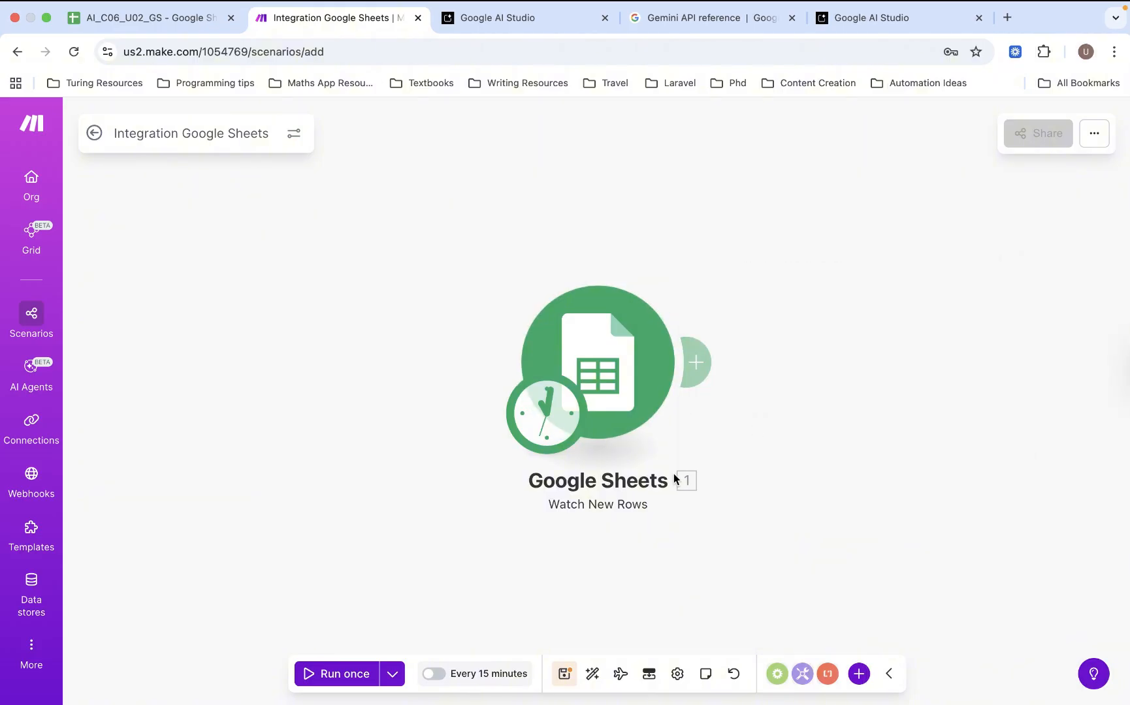
Step: Add a Google Gemini AI Generate a response module after the Google Sheets trigger
{"action": "left_click", "coordinate": [706, 371]}
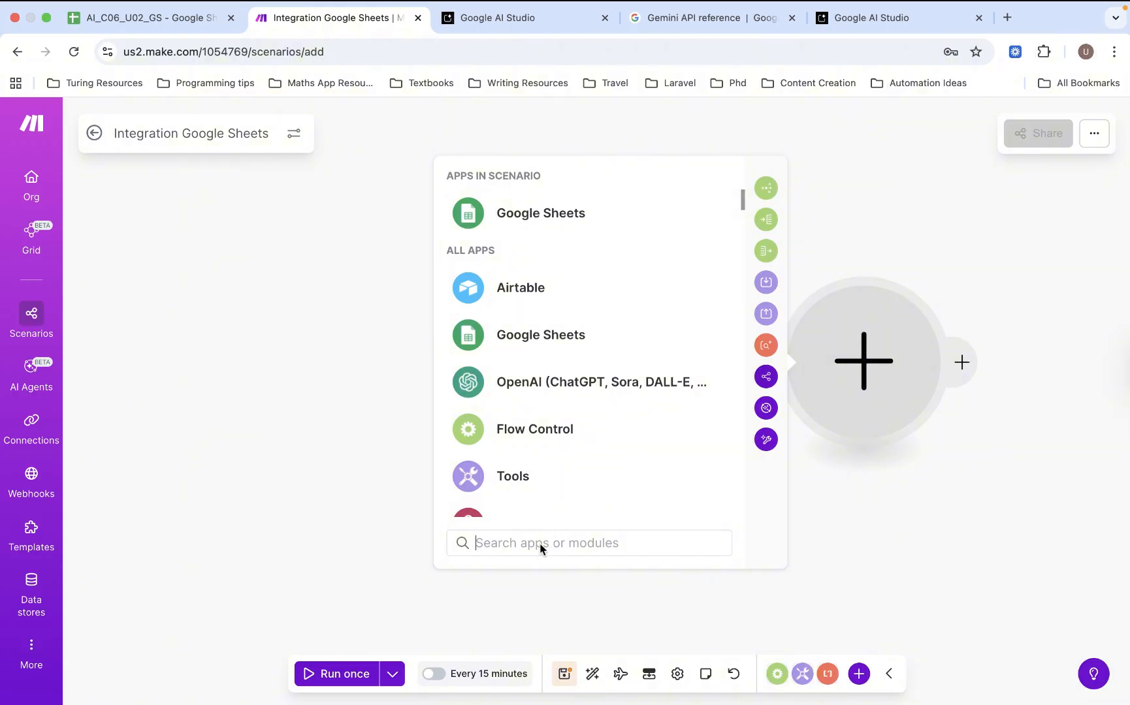
{"action": "type", "text": "ge"}
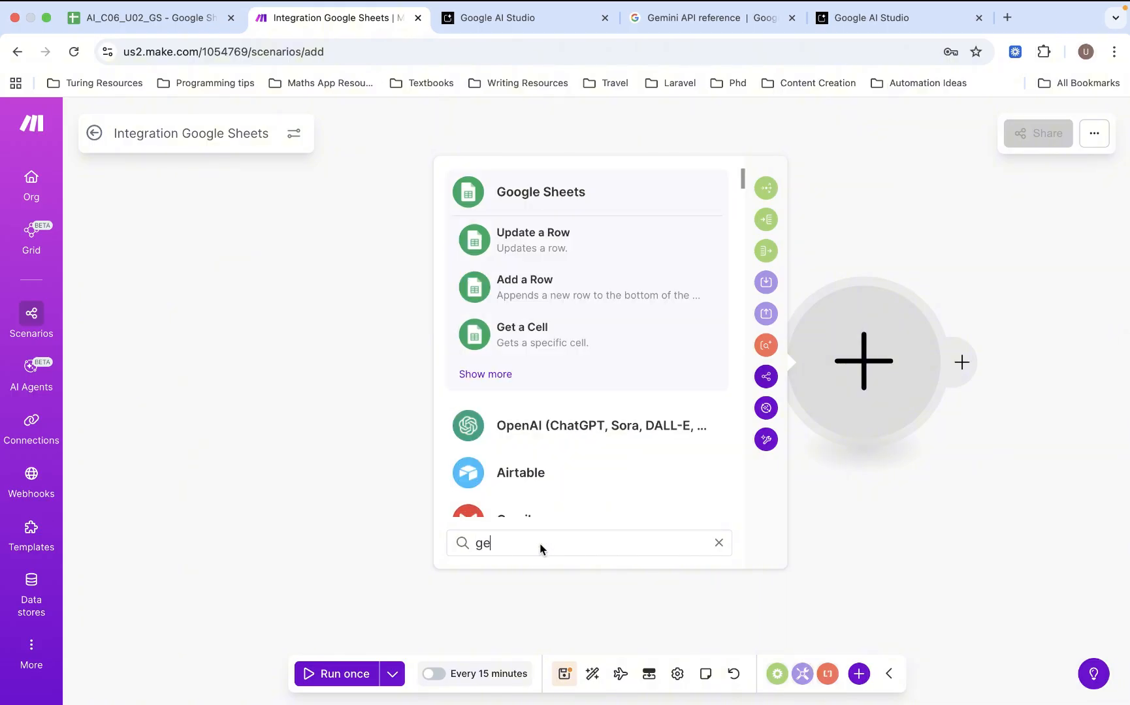
{"action": "type", "text": "mi"}
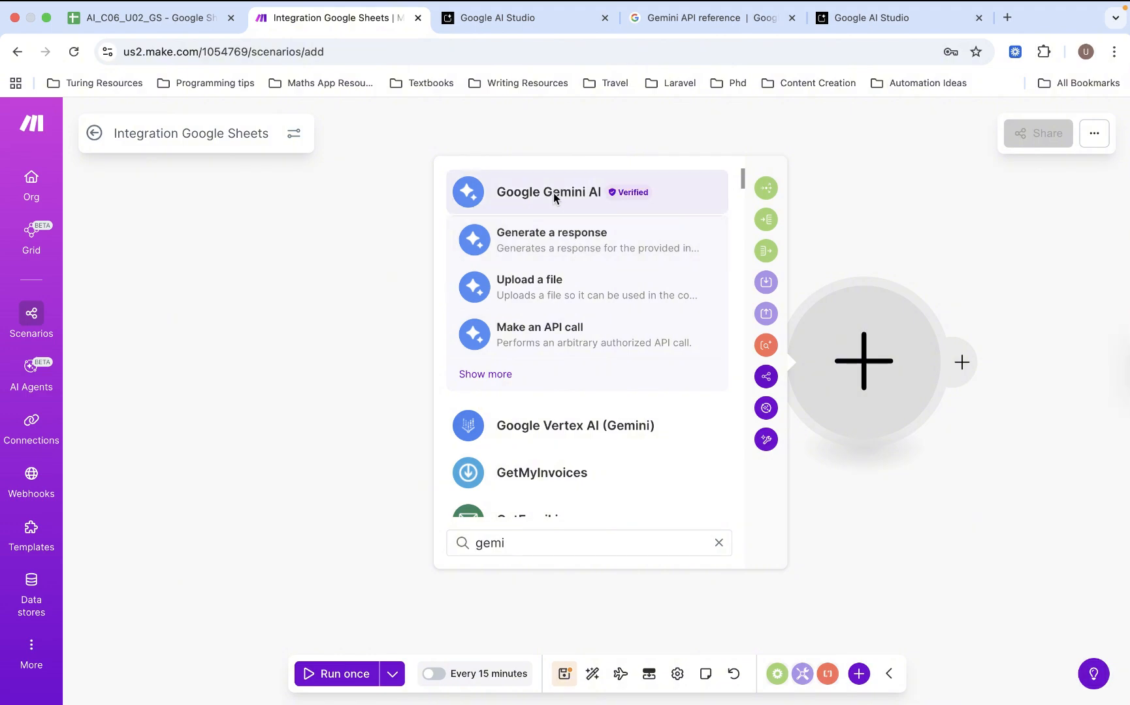
{"action": "left_click", "coordinate": [554, 235]}
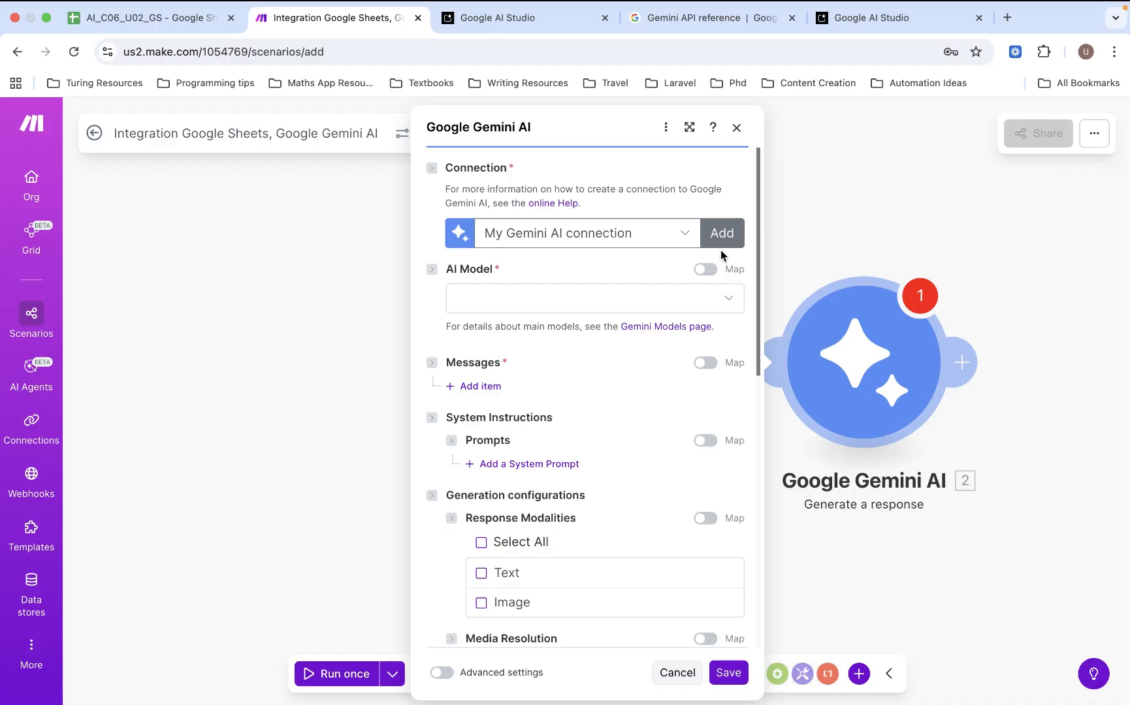
Step: Open the form for creating a new Gemini AI connection from the module's settings
{"action": "left_click", "coordinate": [722, 239]}
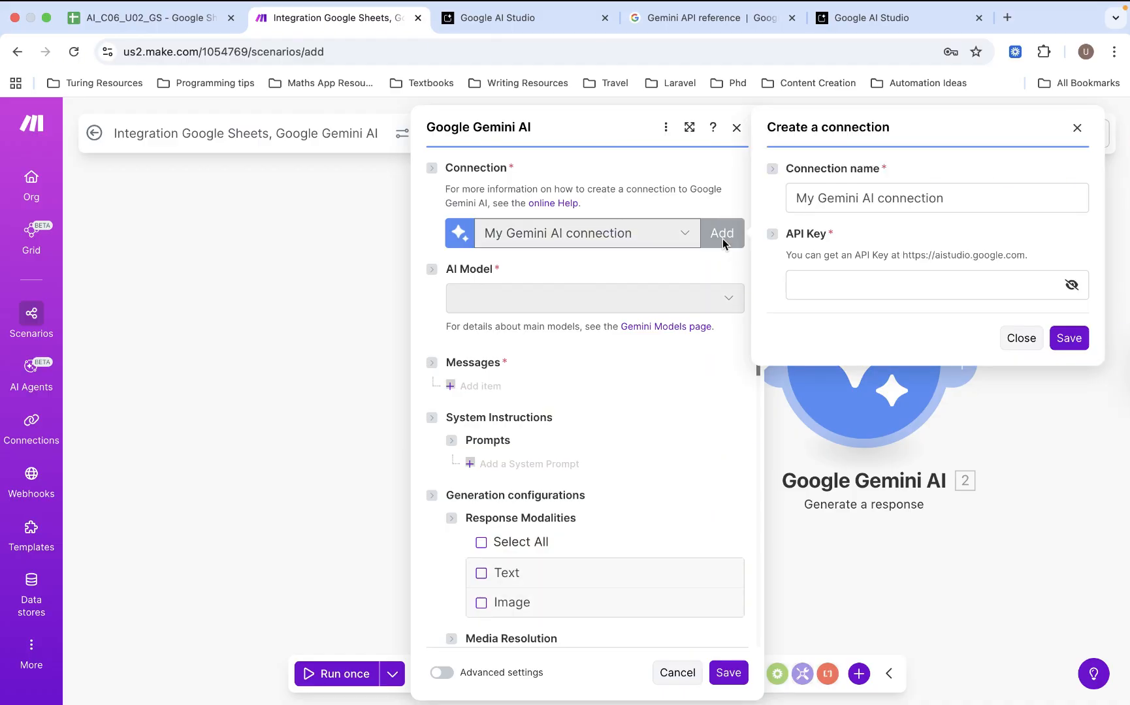
{"action": "left_click", "coordinate": [861, 279]}
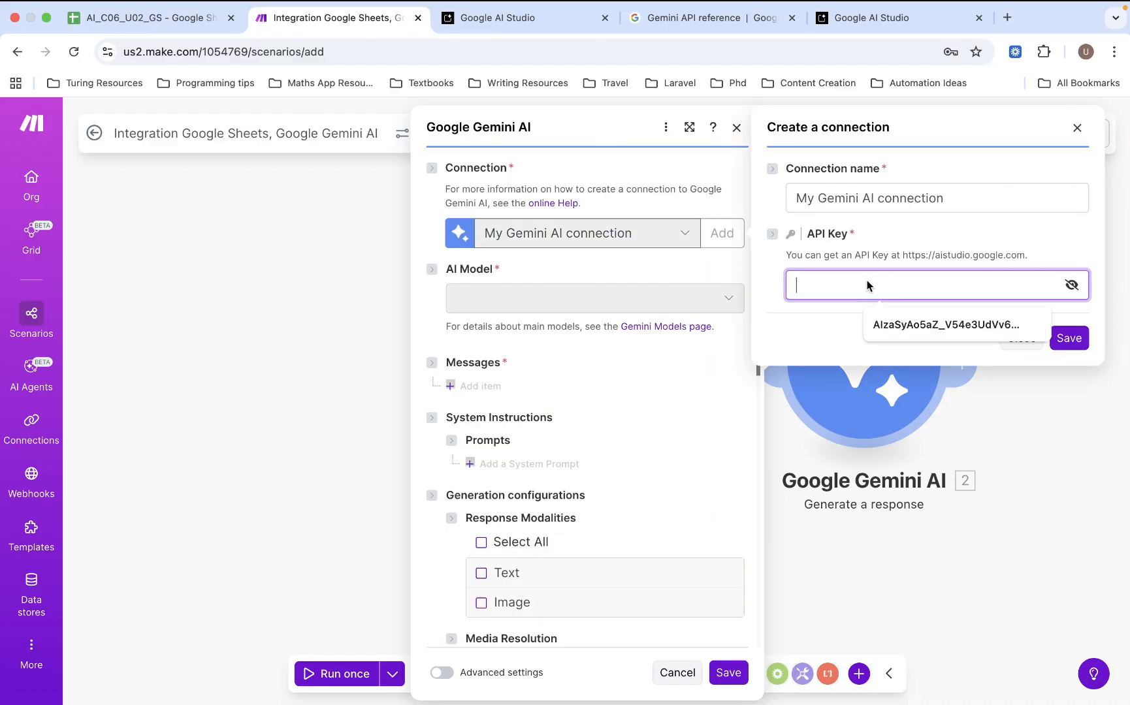
{"action": "left_click", "coordinate": [710, 263]}
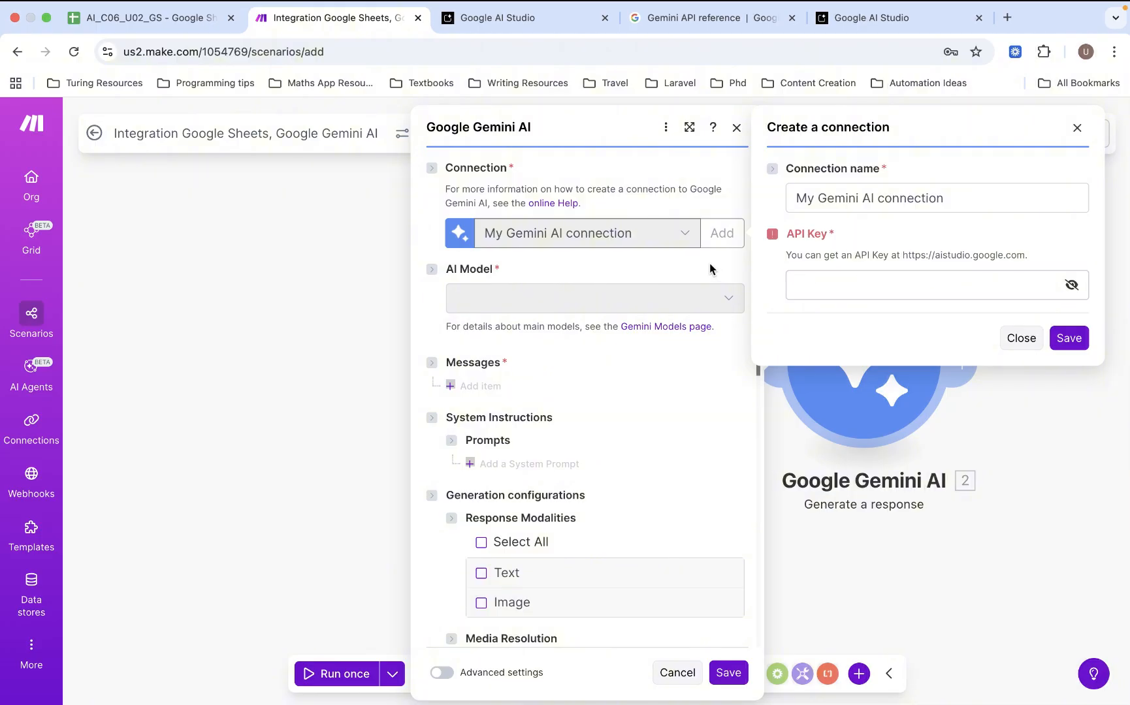
Step: Copy the default Gemini API key from the API Keys page in Google AI Studio
{"action": "left_click", "coordinate": [523, 17]}
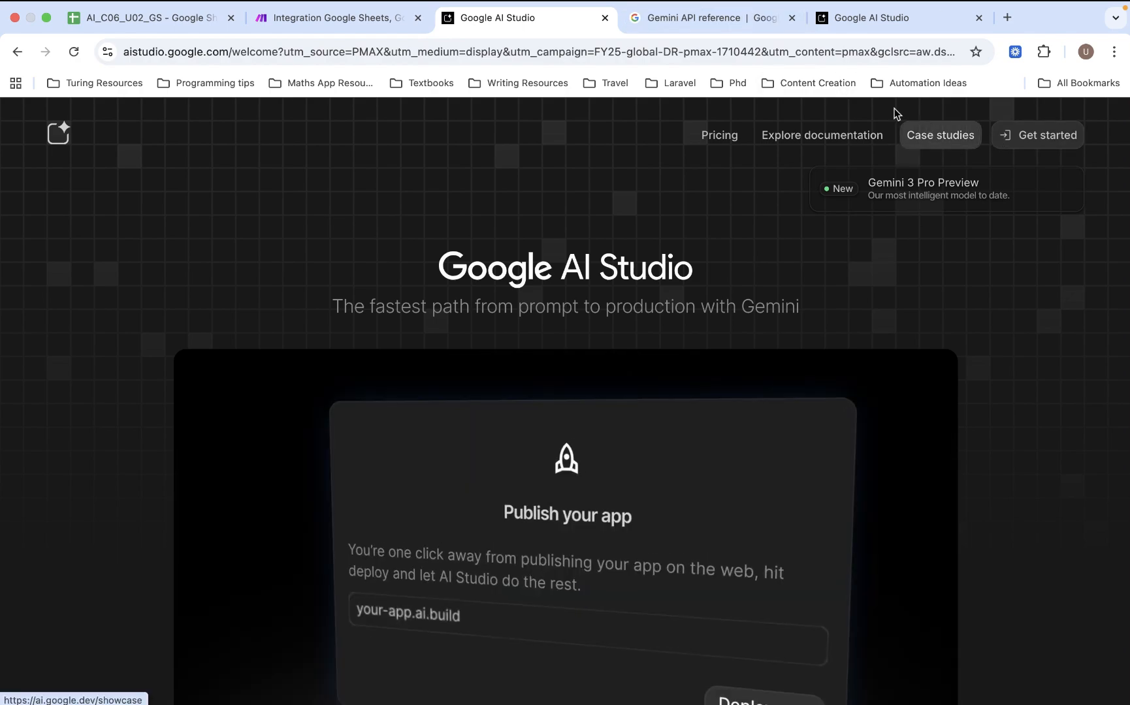
{"action": "left_click", "coordinate": [738, 20]}
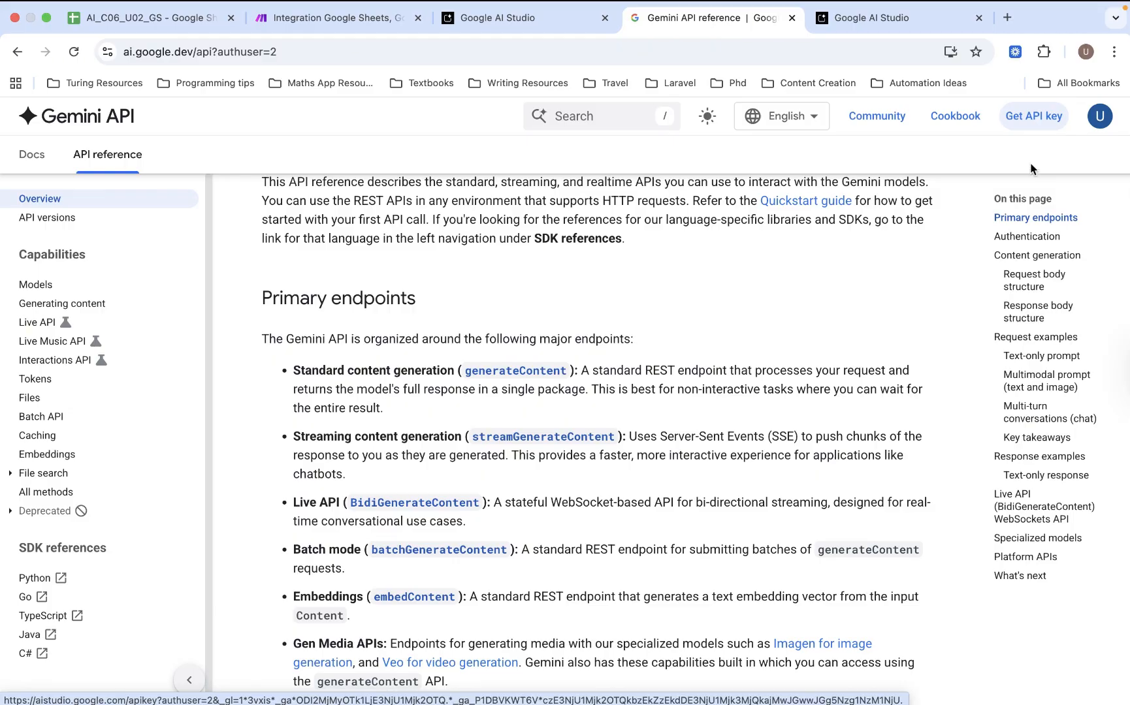
{"action": "left_click", "coordinate": [902, 30]}
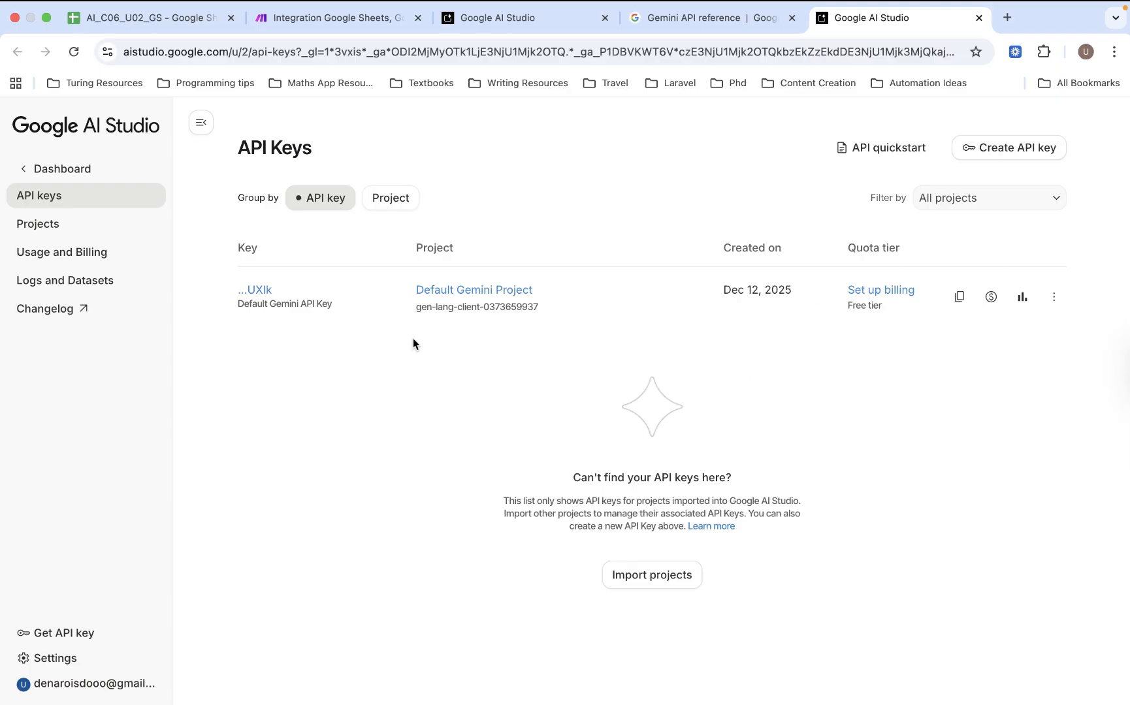
{"action": "left_click", "coordinate": [959, 297]}
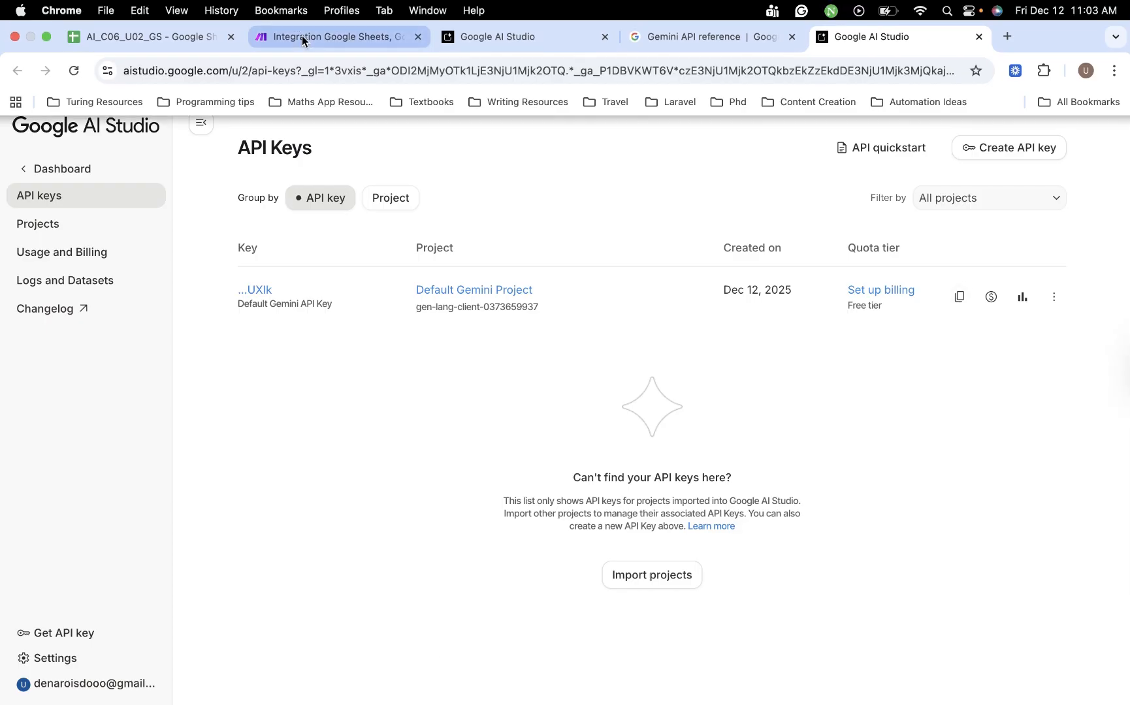
Step: Return to the Make scenario and close the new Gemini connection form without saving it
{"action": "left_click", "coordinate": [302, 35]}
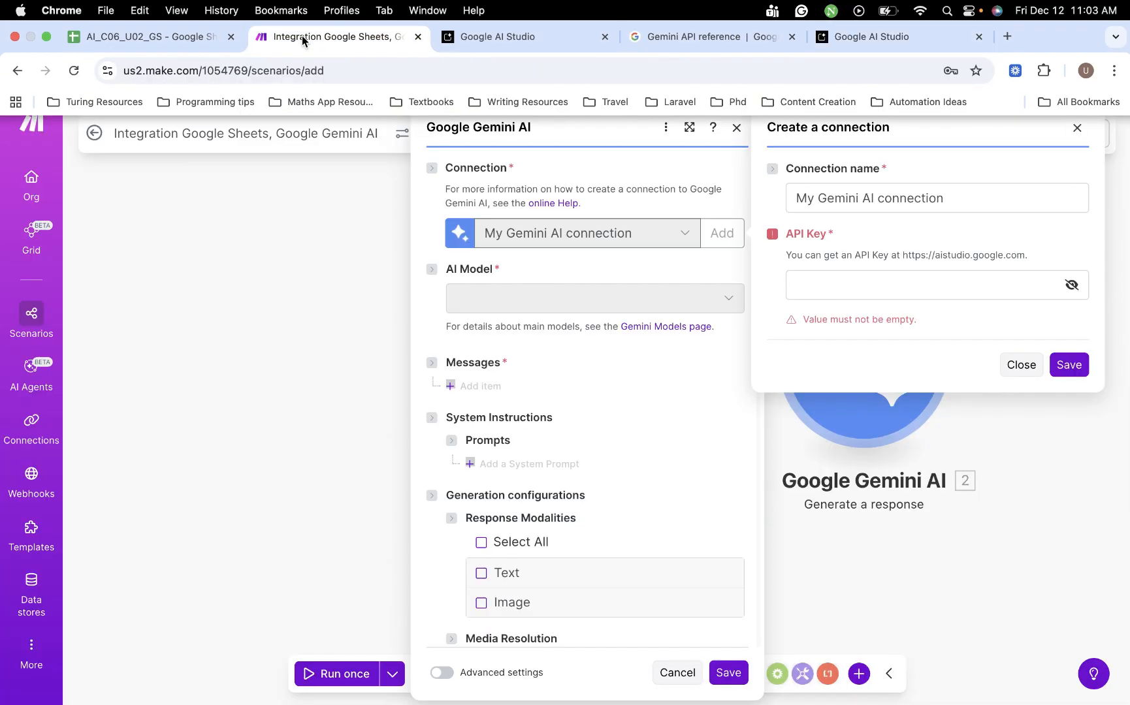
{"action": "left_click", "coordinate": [825, 275]}
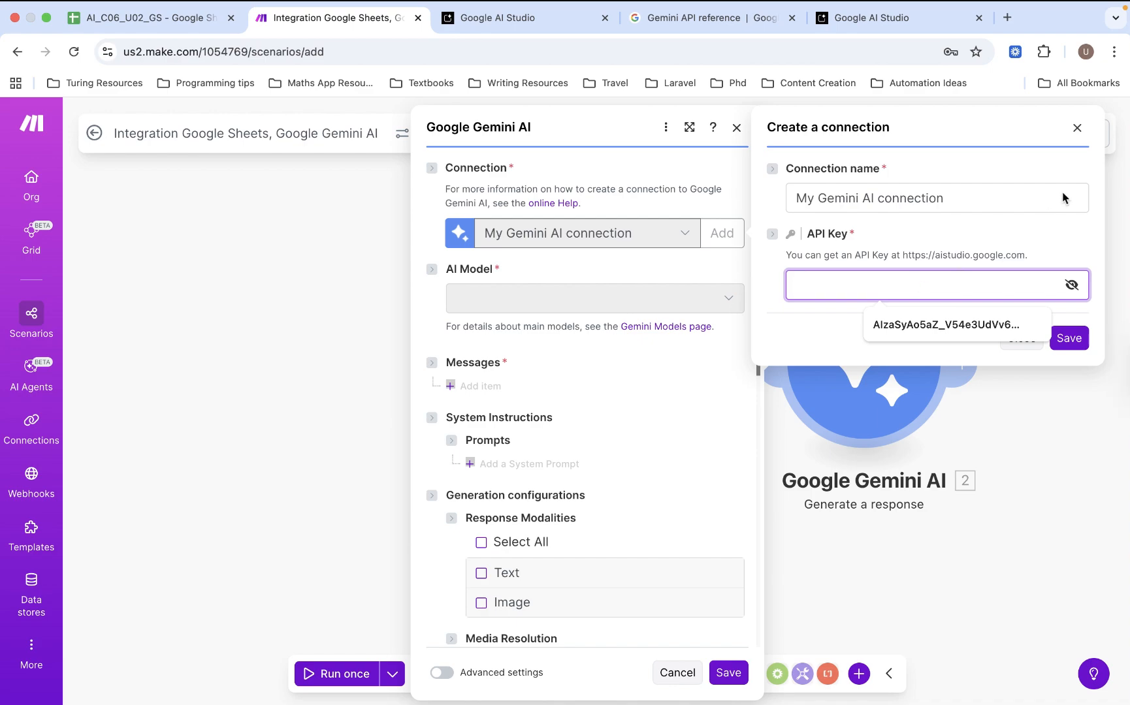
{"action": "left_click", "coordinate": [1077, 128]}
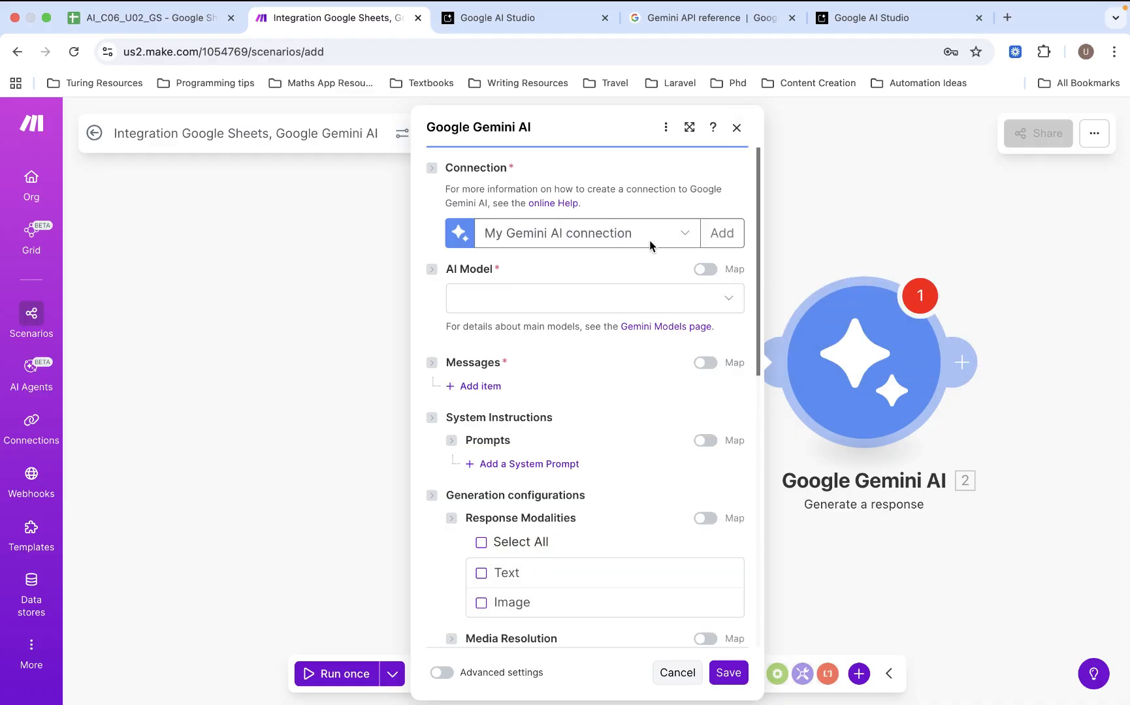
Step: Select My Gemini AI connection and the Gemini 2.5 Flash model for the Gemini module
{"action": "left_click", "coordinate": [648, 240]}
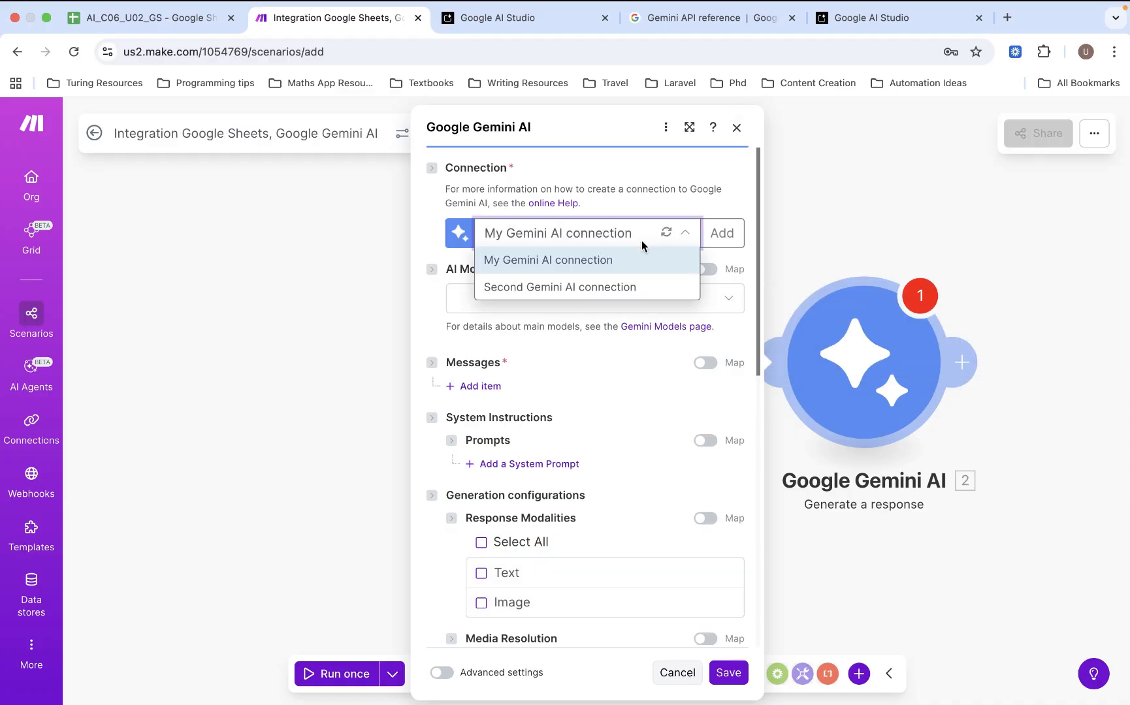
{"action": "left_click", "coordinate": [561, 260]}
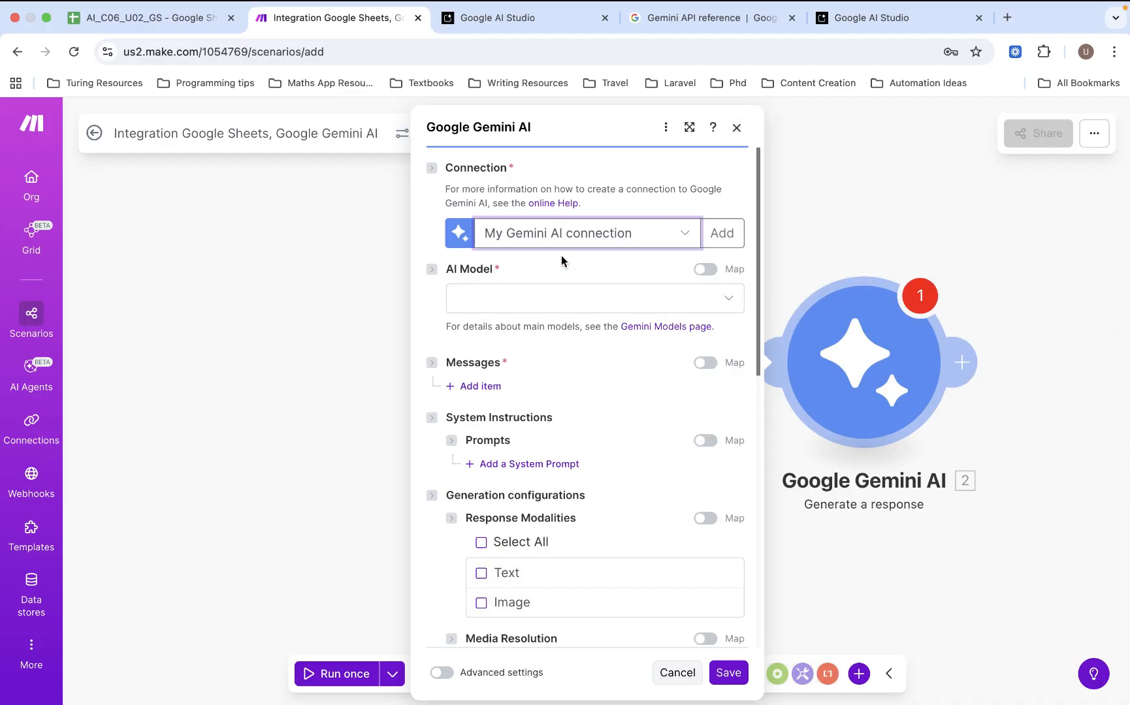
{"action": "left_click", "coordinate": [602, 299]}
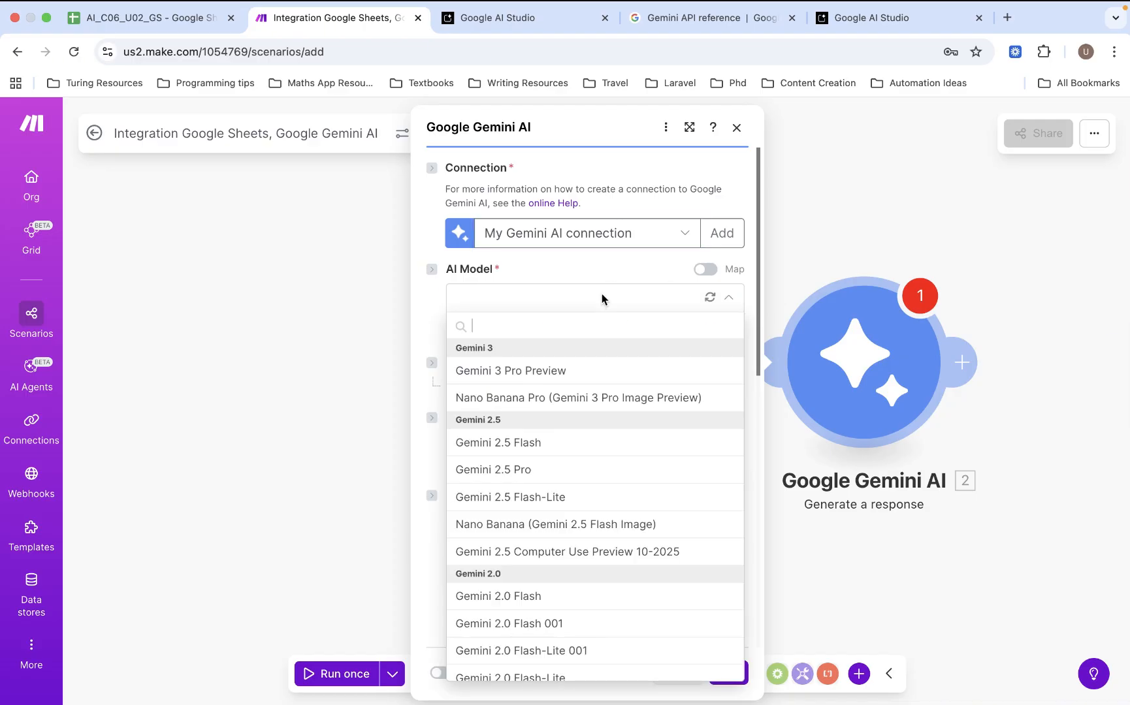
{"action": "left_click", "coordinate": [480, 443]}
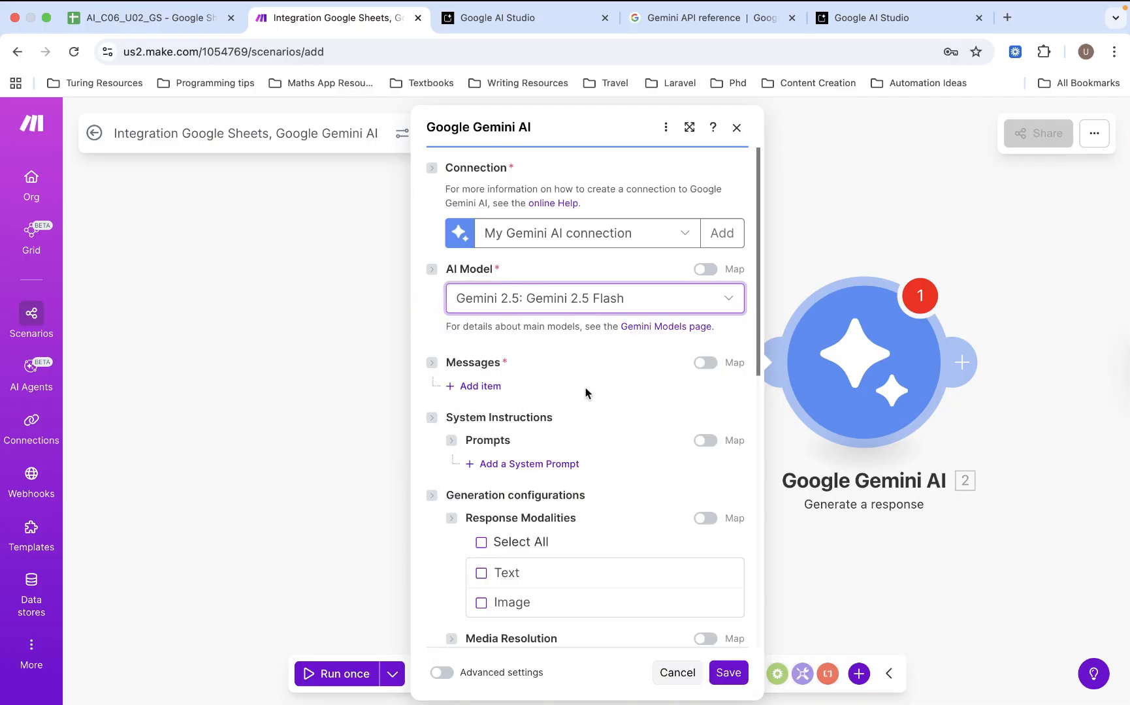
Step: Add a message with the User role and give it one part of message type Text
{"action": "left_click", "coordinate": [491, 390]}
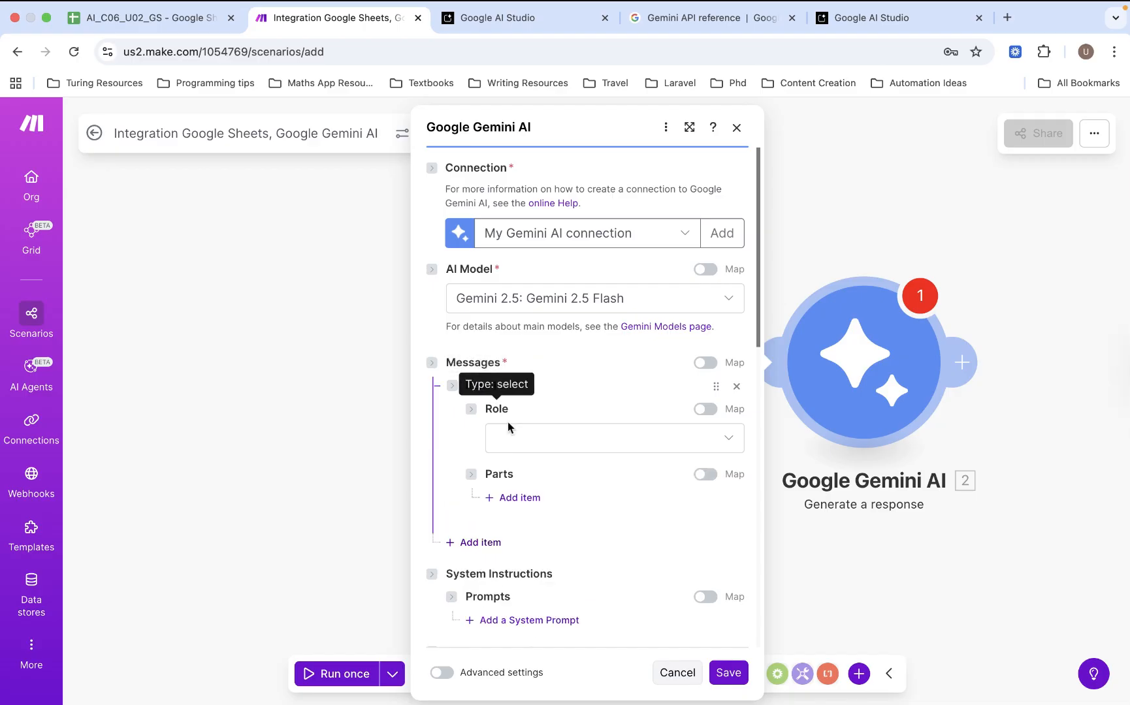
{"action": "left_click", "coordinate": [532, 446]}
{"action": "left_click", "coordinate": [520, 494]}
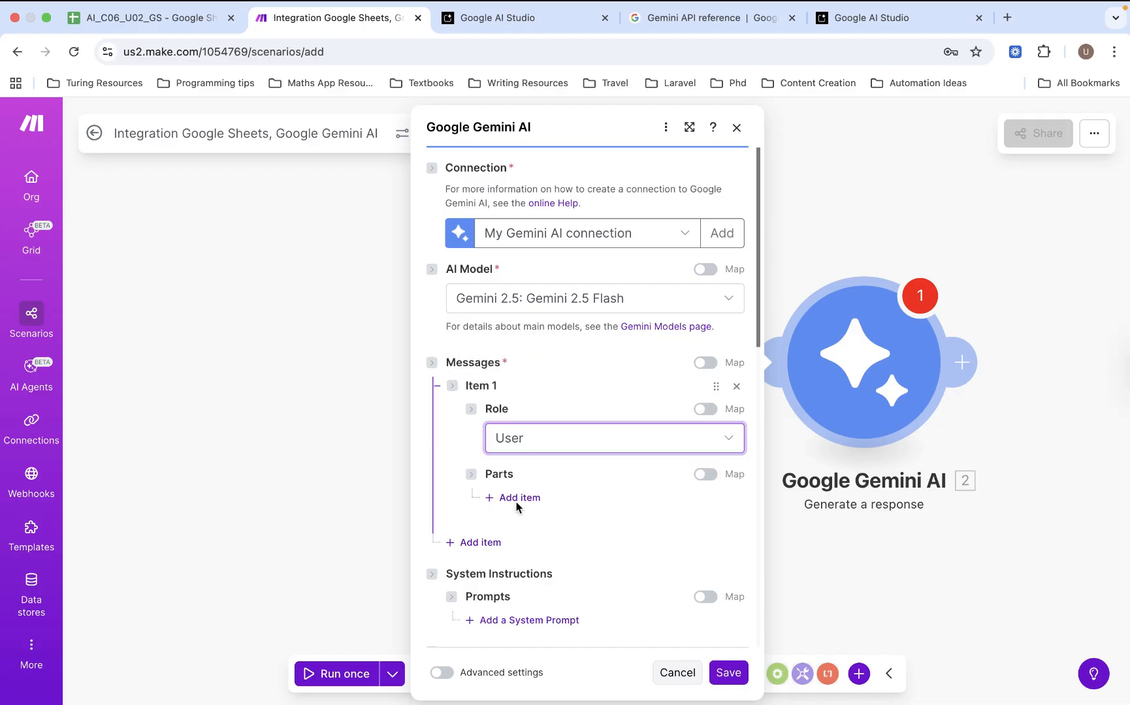
{"action": "left_click", "coordinate": [517, 499]}
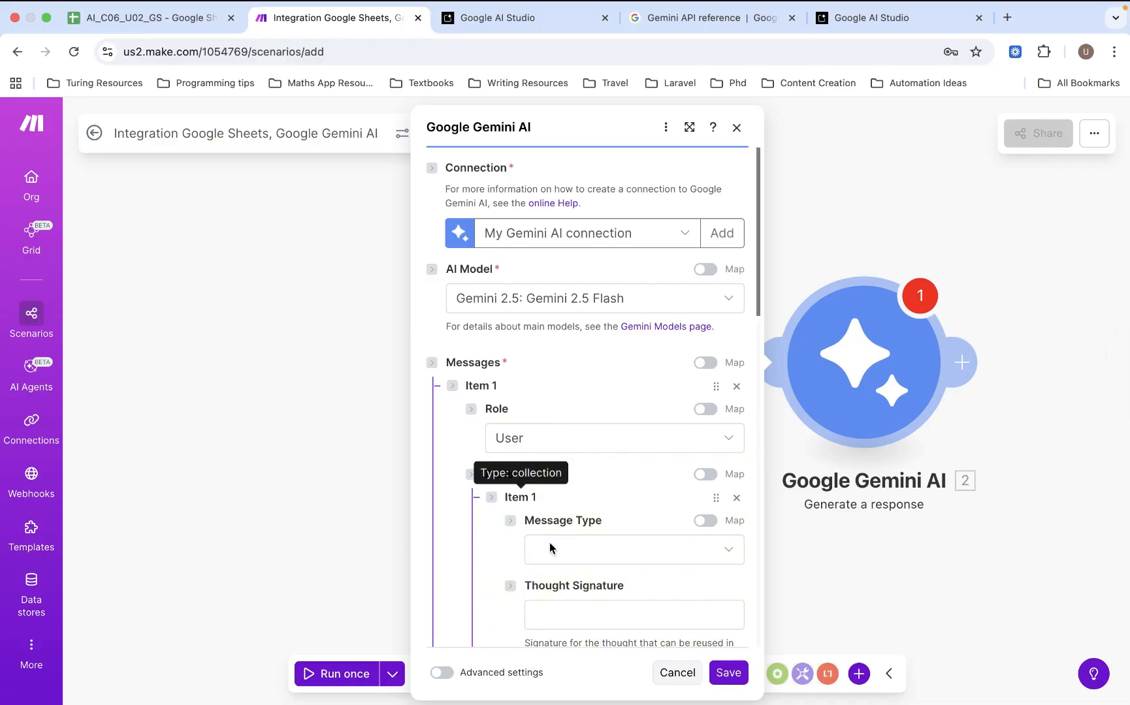
{"action": "scroll", "coordinate": [550, 549], "scroll_direction": "down", "scroll_amount": 3}
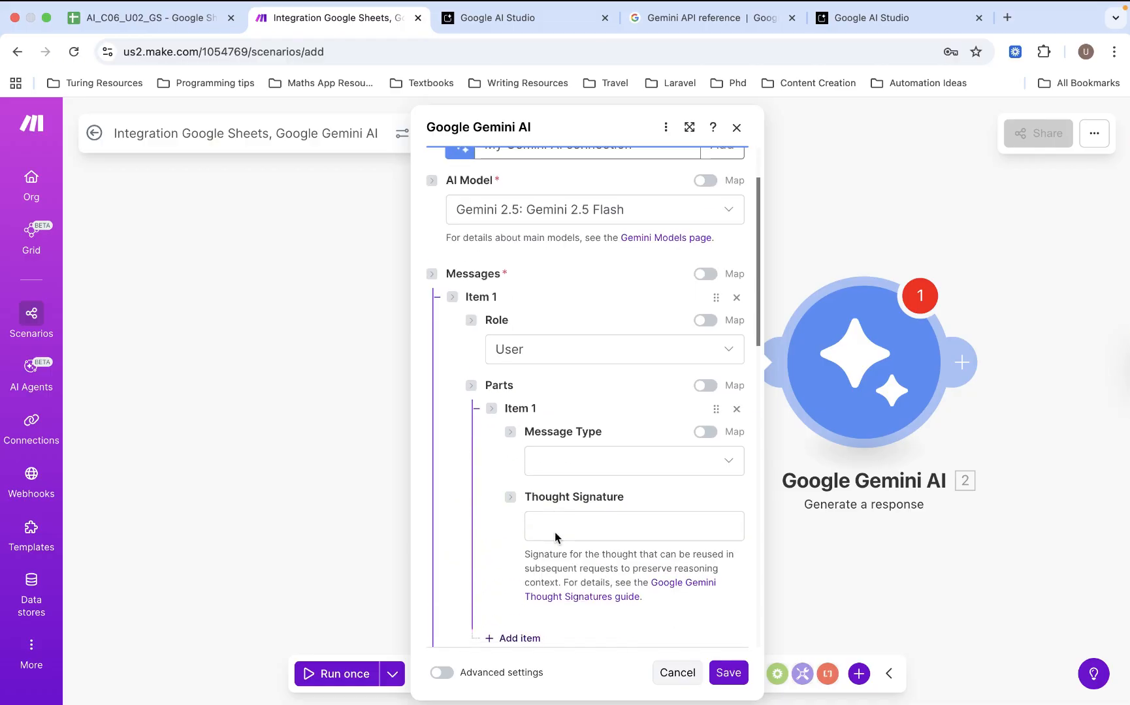
{"action": "left_click", "coordinate": [577, 472]}
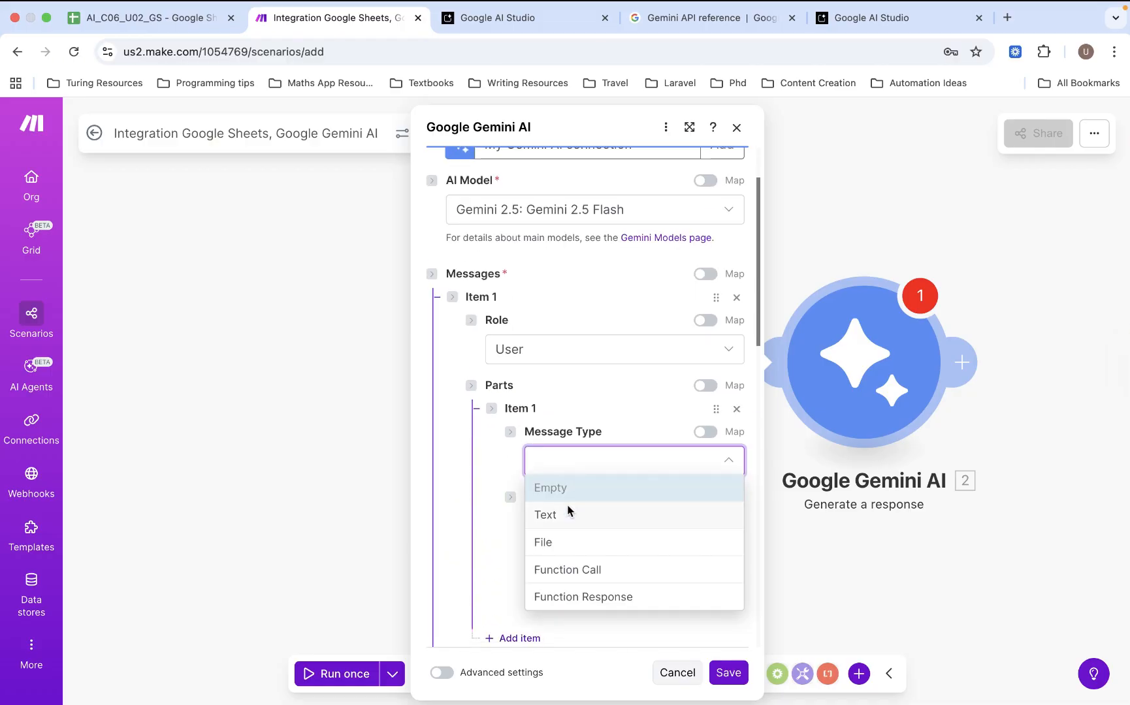
{"action": "left_click", "coordinate": [548, 515]}
Step: Enter the prompt "You are a SEO expert. What are 5 effective SEO keywords that could be used to optimize an article about the [mapped Topic (A)]?"
{"action": "left_click", "coordinate": [569, 522]}
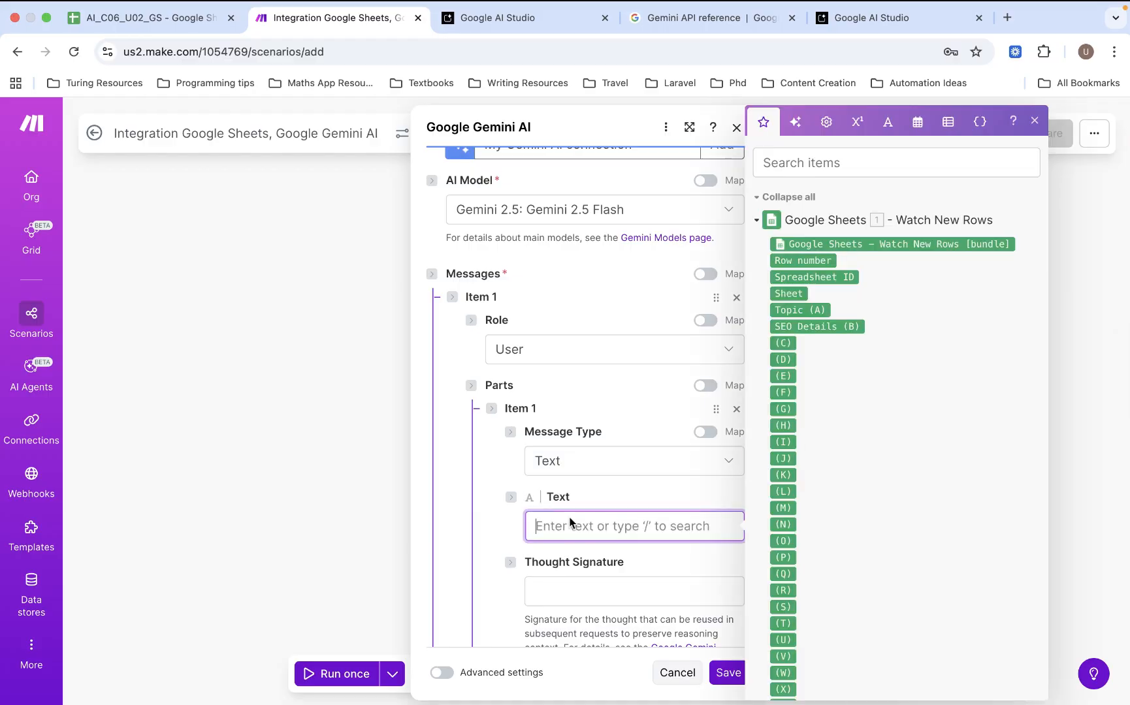
{"action": "key", "text": "super+v"}
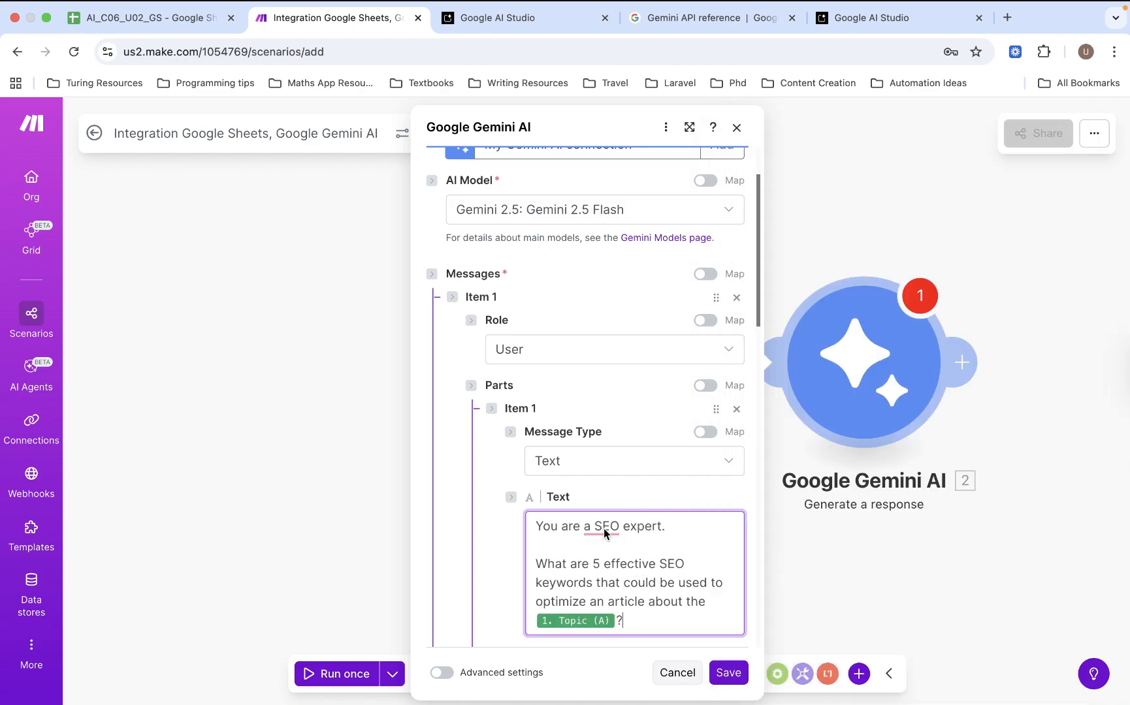
{"action": "mouse_move", "coordinate": [604, 529]}
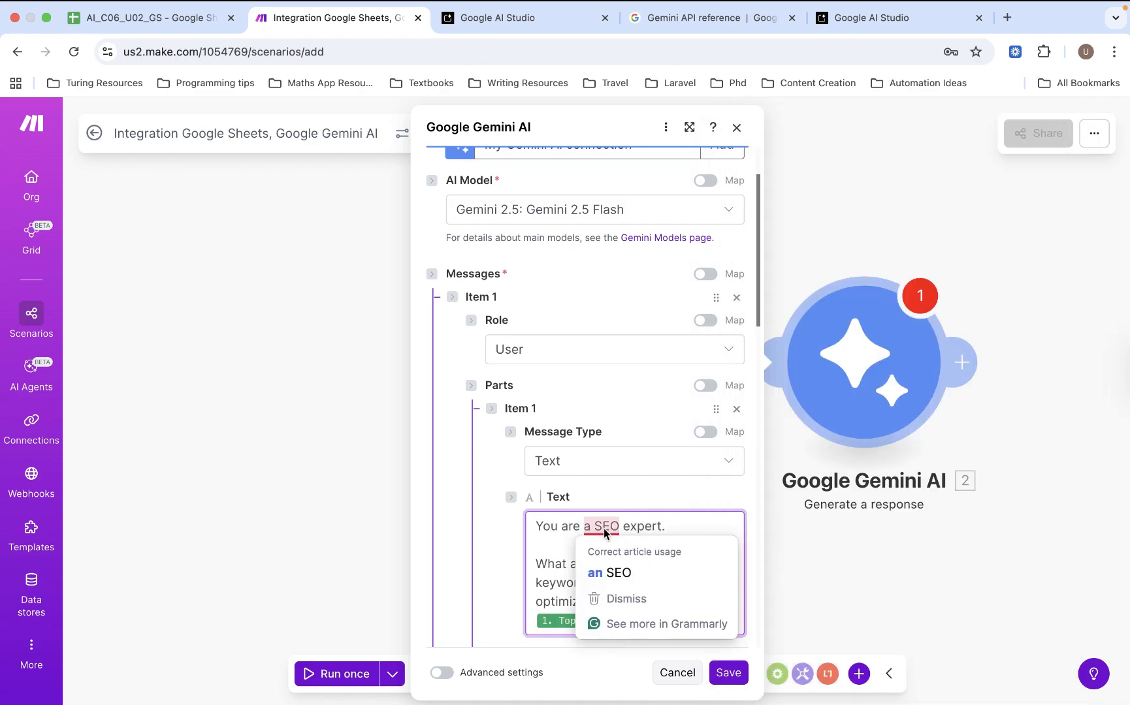
{"action": "left_click", "coordinate": [561, 552]}
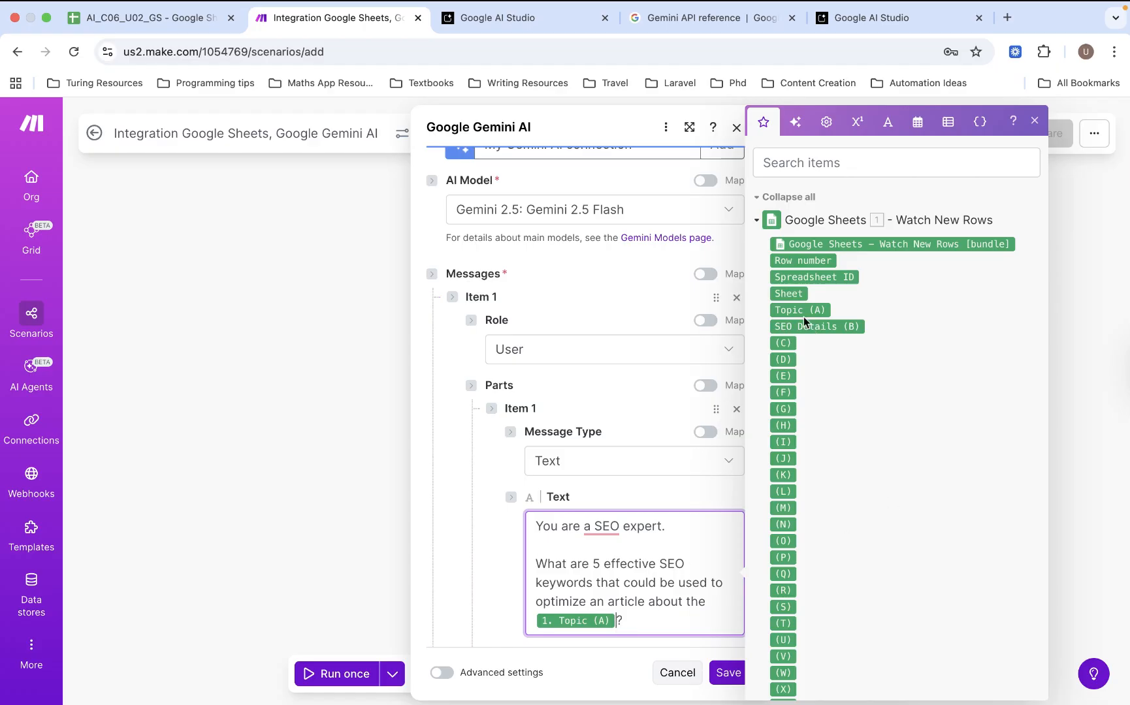
{"action": "key", "text": "BackSpace"}
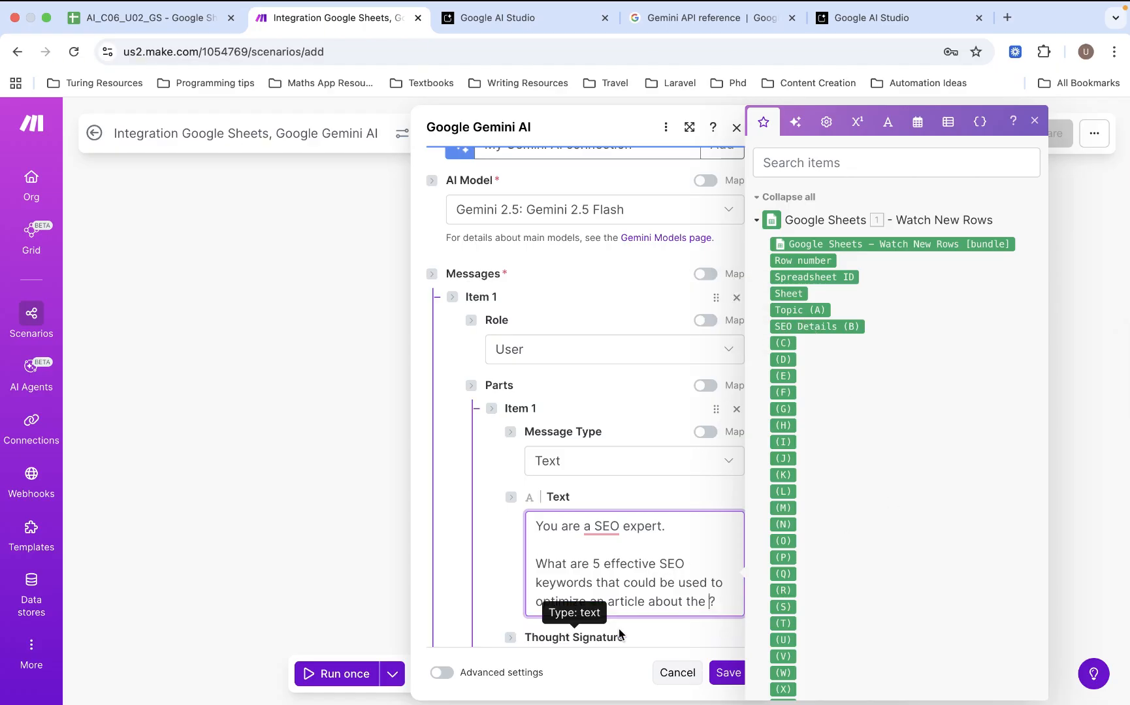
{"action": "left_click", "coordinate": [788, 308]}
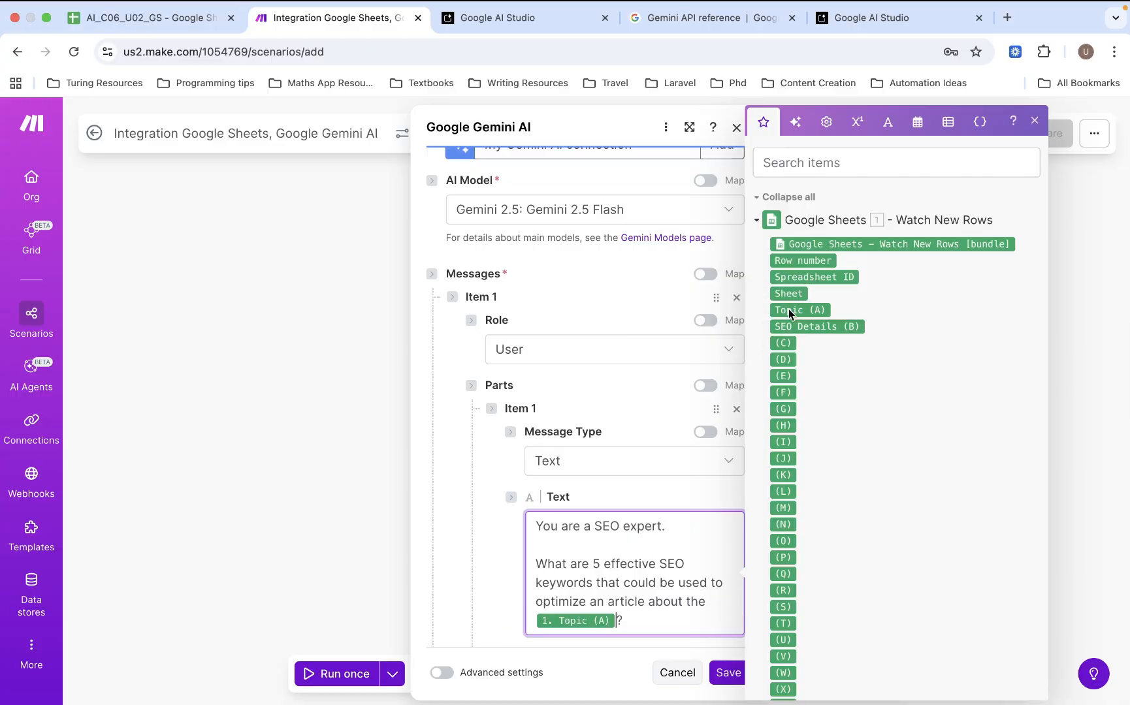
Step: Enable Text as the only response modality and save the Gemini module's settings
{"action": "scroll", "coordinate": [699, 530], "scroll_direction": "down", "scroll_amount": 5}
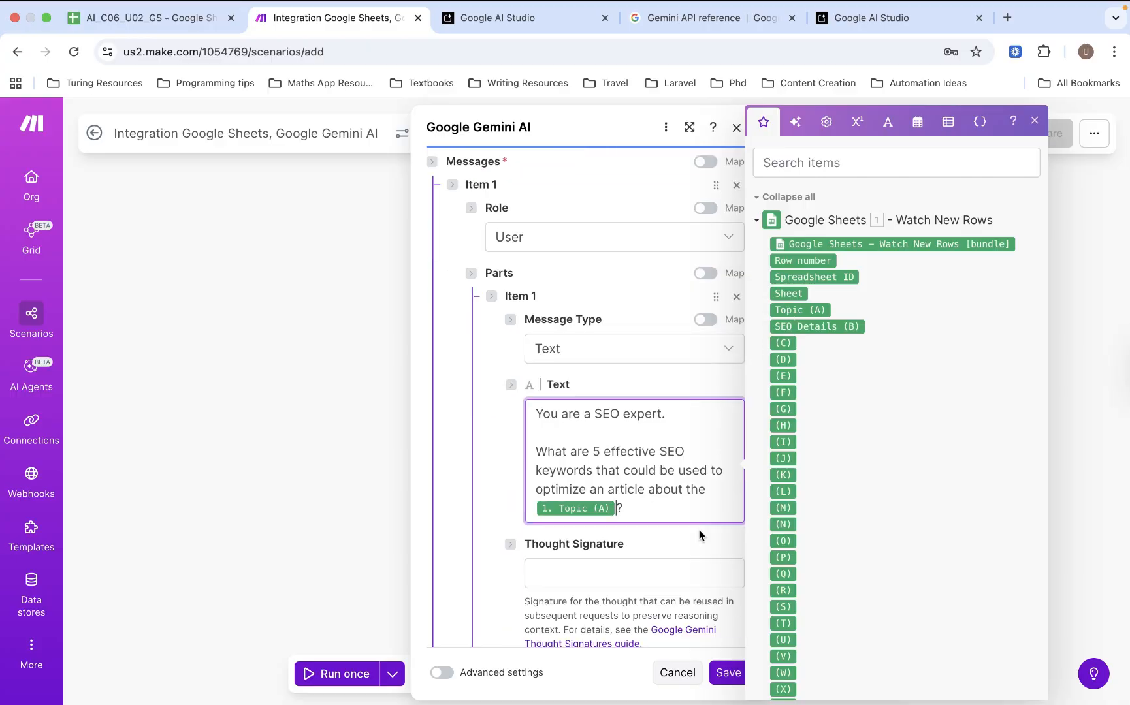
{"action": "scroll", "coordinate": [698, 530], "scroll_direction": "down", "scroll_amount": 5}
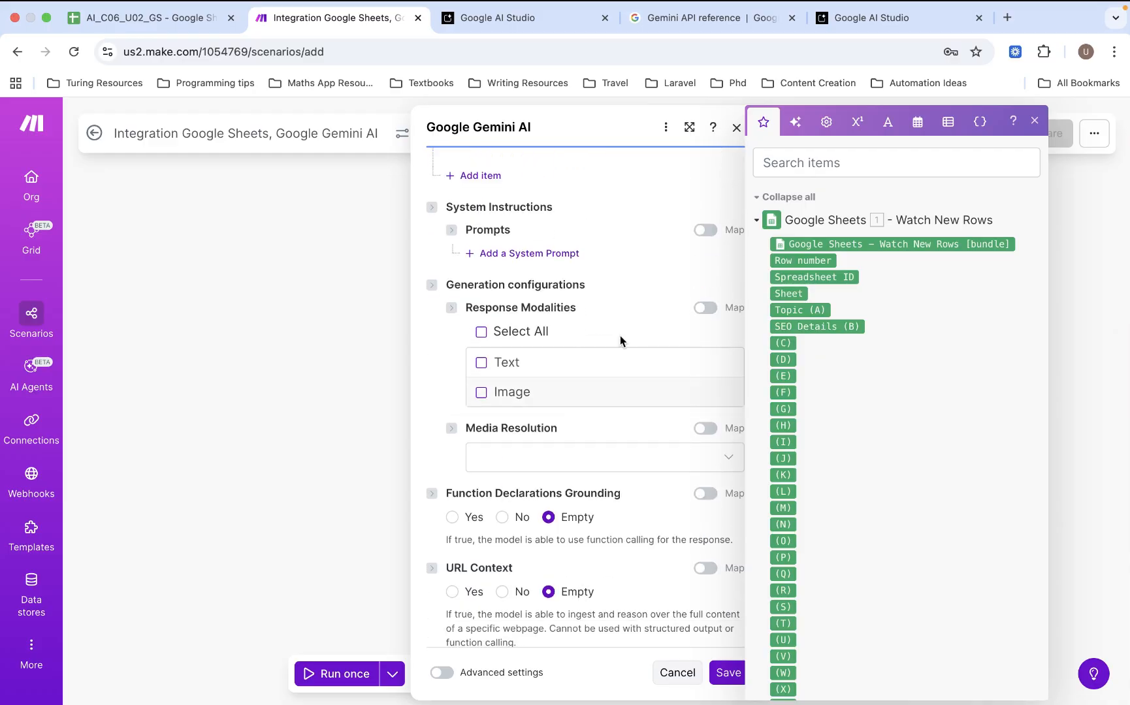
{"action": "scroll", "coordinate": [529, 402], "scroll_direction": "up", "scroll_amount": 1}
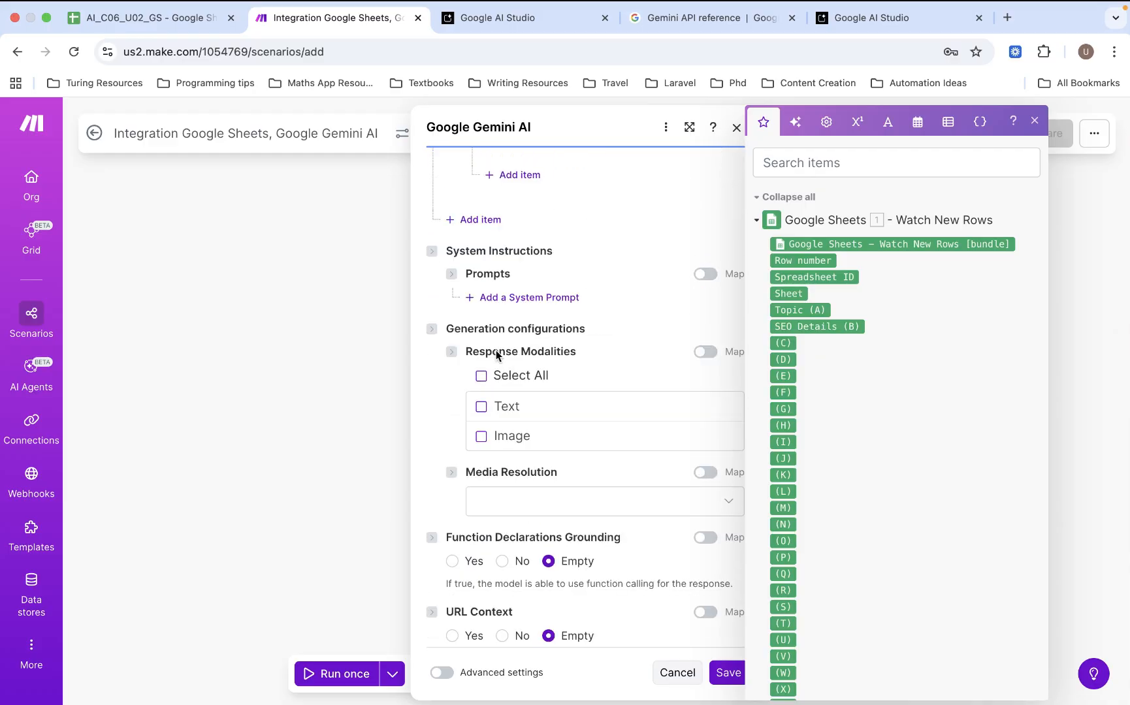
{"action": "left_click", "coordinate": [483, 405]}
{"action": "scroll", "coordinate": [581, 499], "scroll_direction": "down", "scroll_amount": 2}
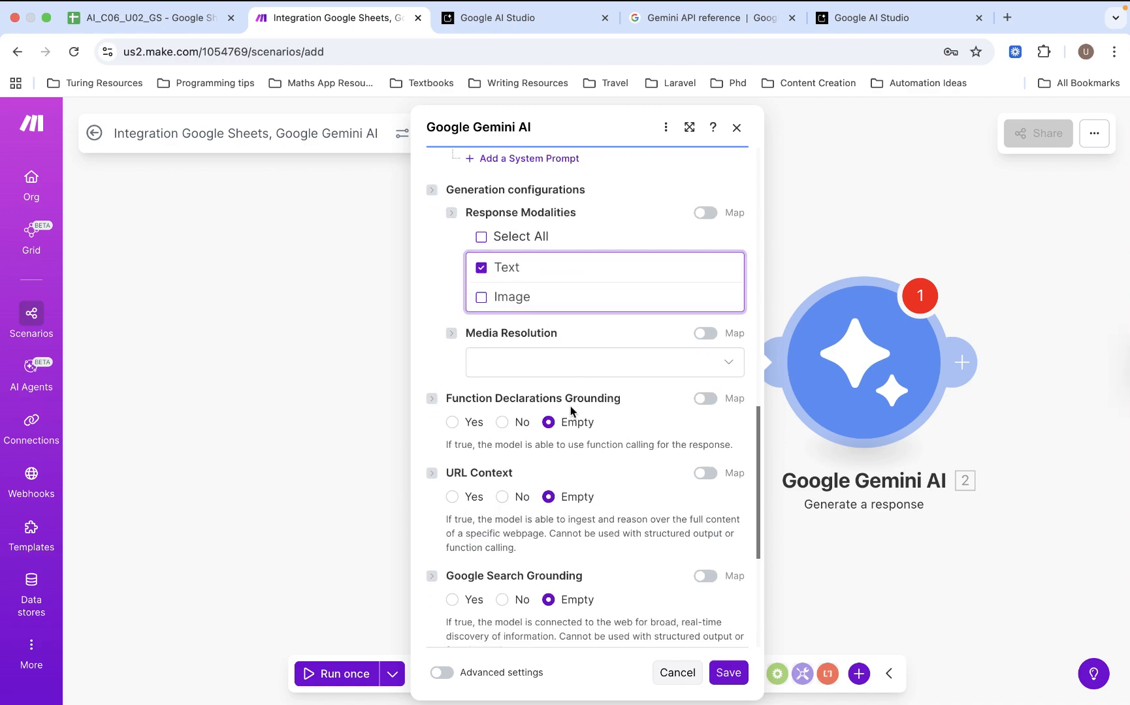
{"action": "scroll", "coordinate": [577, 391], "scroll_direction": "down", "scroll_amount": 4}
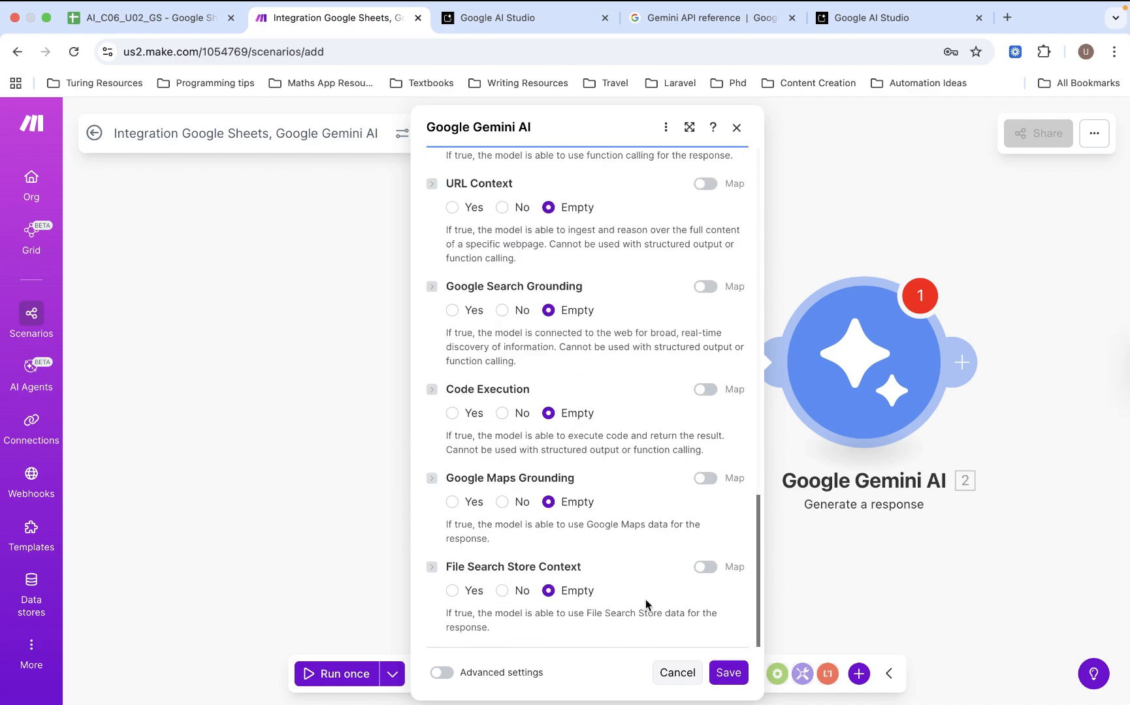
{"action": "left_click", "coordinate": [735, 676]}
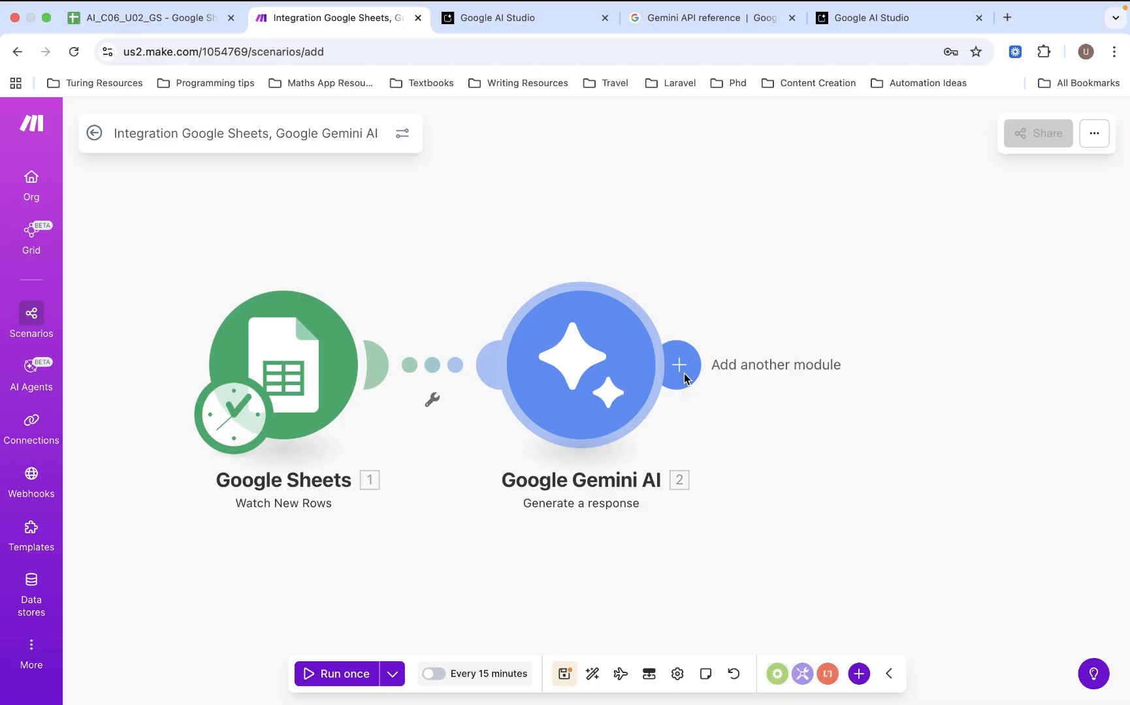
Step: Add a Google Sheets Update a Row module after the Google Gemini AI module
{"action": "left_click", "coordinate": [683, 372]}
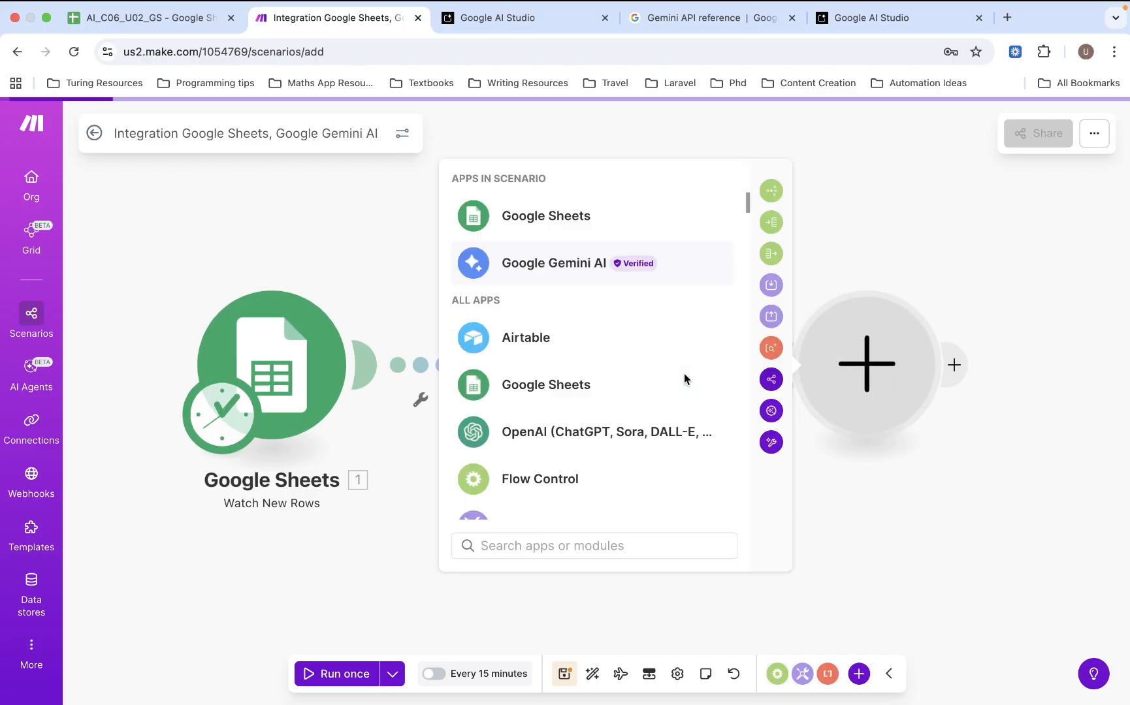
{"action": "left_click", "coordinate": [562, 222]}
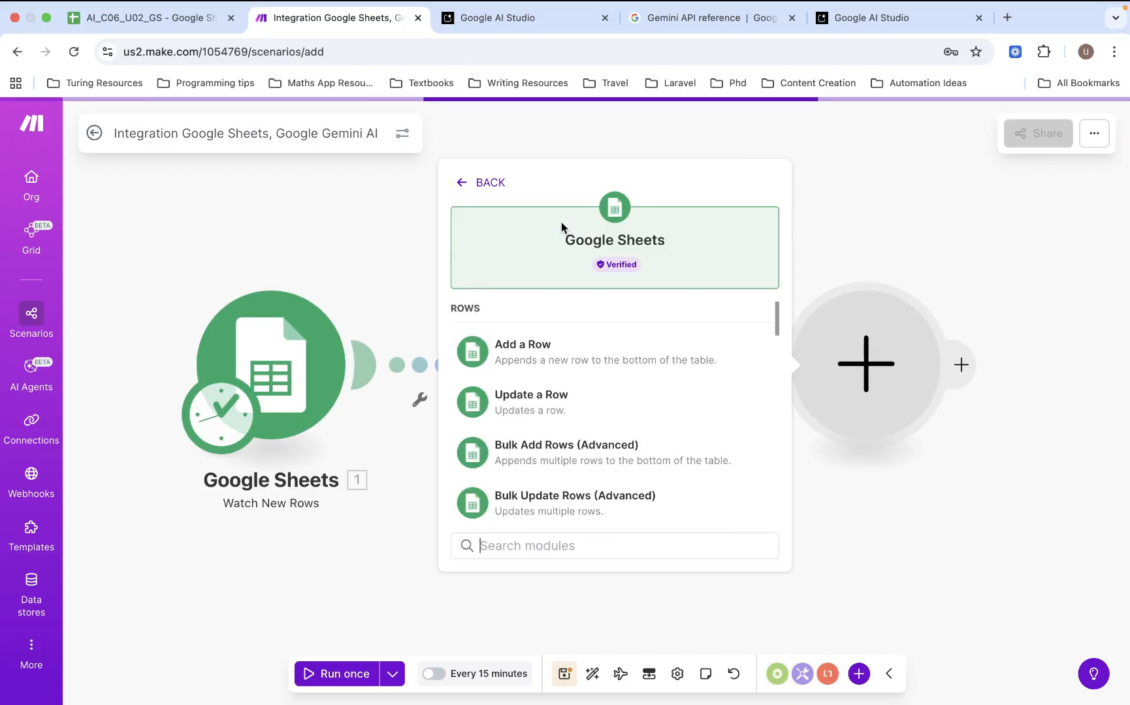
{"action": "left_click", "coordinate": [549, 396]}
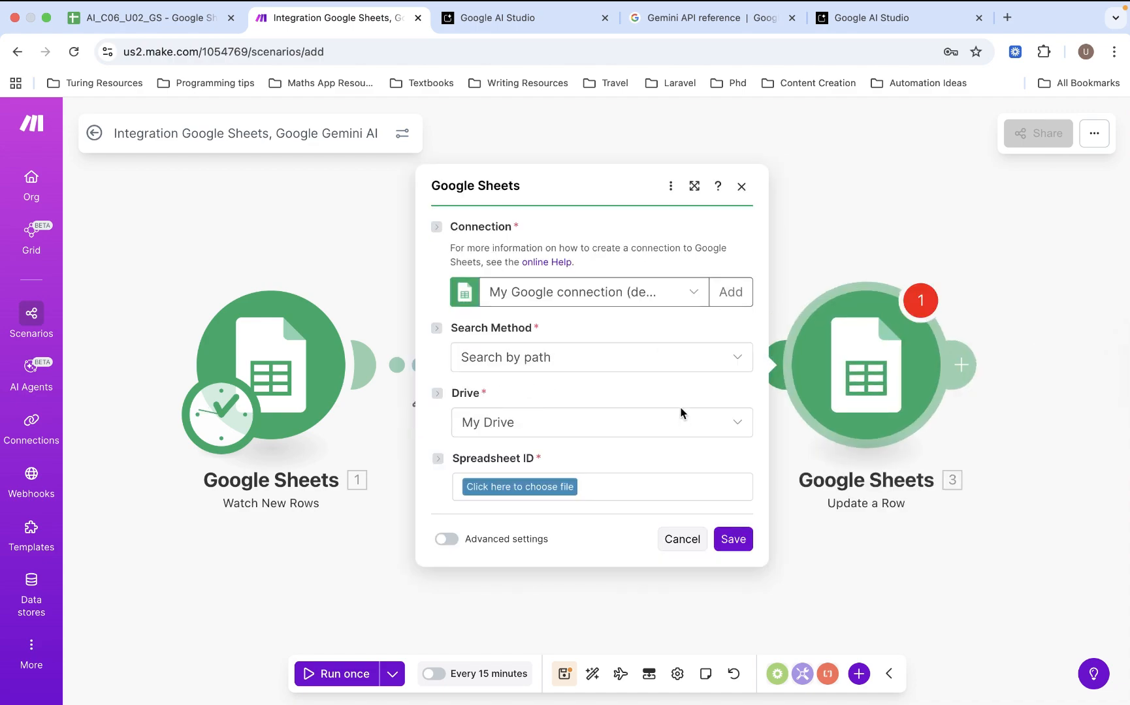
Step: Keep the existing Google connection and Search by path for the Update a Row module, and choose the AI_C06_U02_GS spreadsheet
{"action": "left_click", "coordinate": [619, 296]}
{"action": "left_click", "coordinate": [620, 297]}
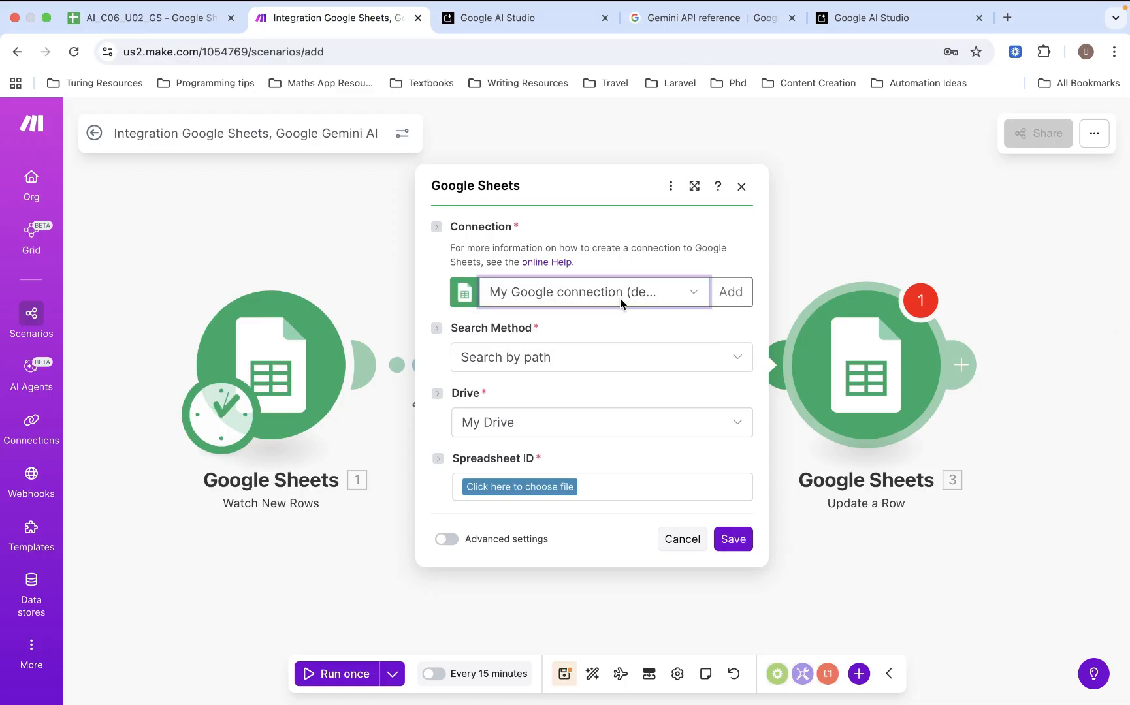
{"action": "left_click", "coordinate": [617, 357]}
{"action": "left_click", "coordinate": [618, 358]}
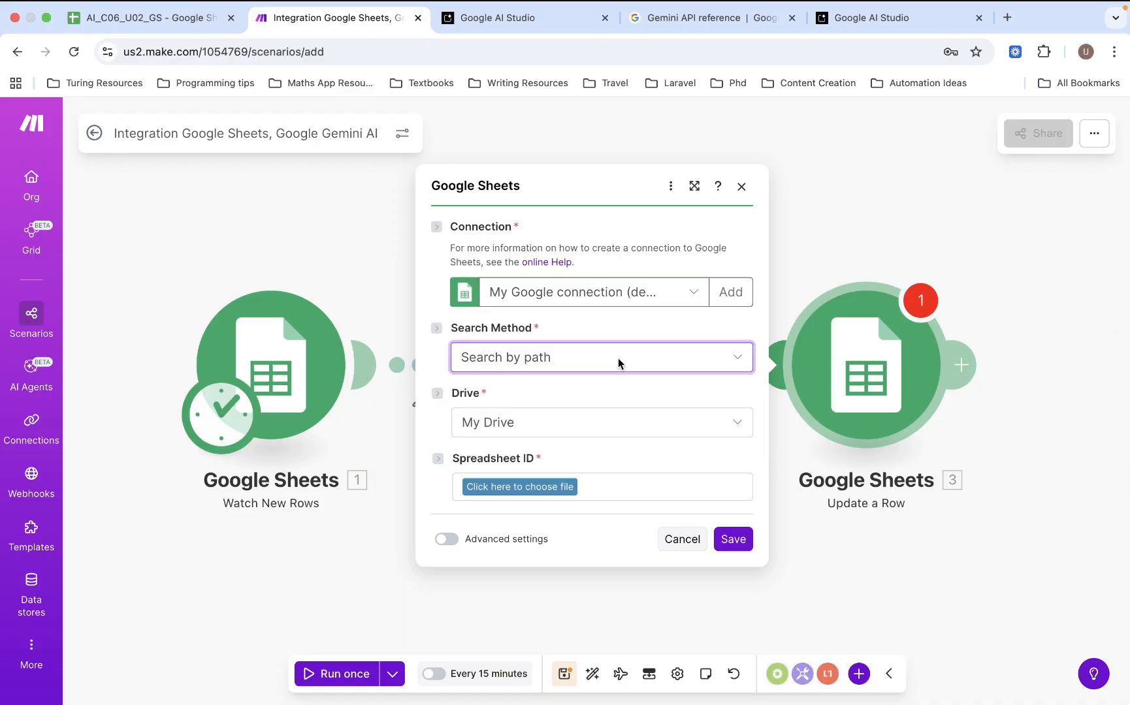
{"action": "left_click", "coordinate": [568, 489]}
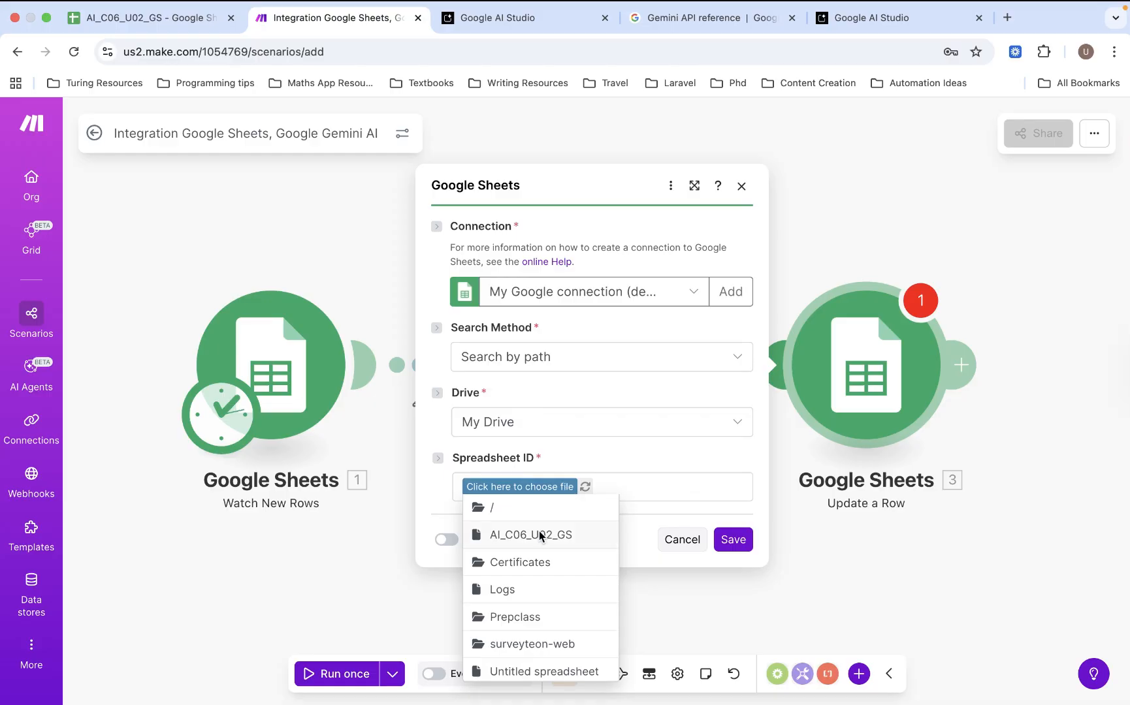
{"action": "left_click", "coordinate": [539, 536]}
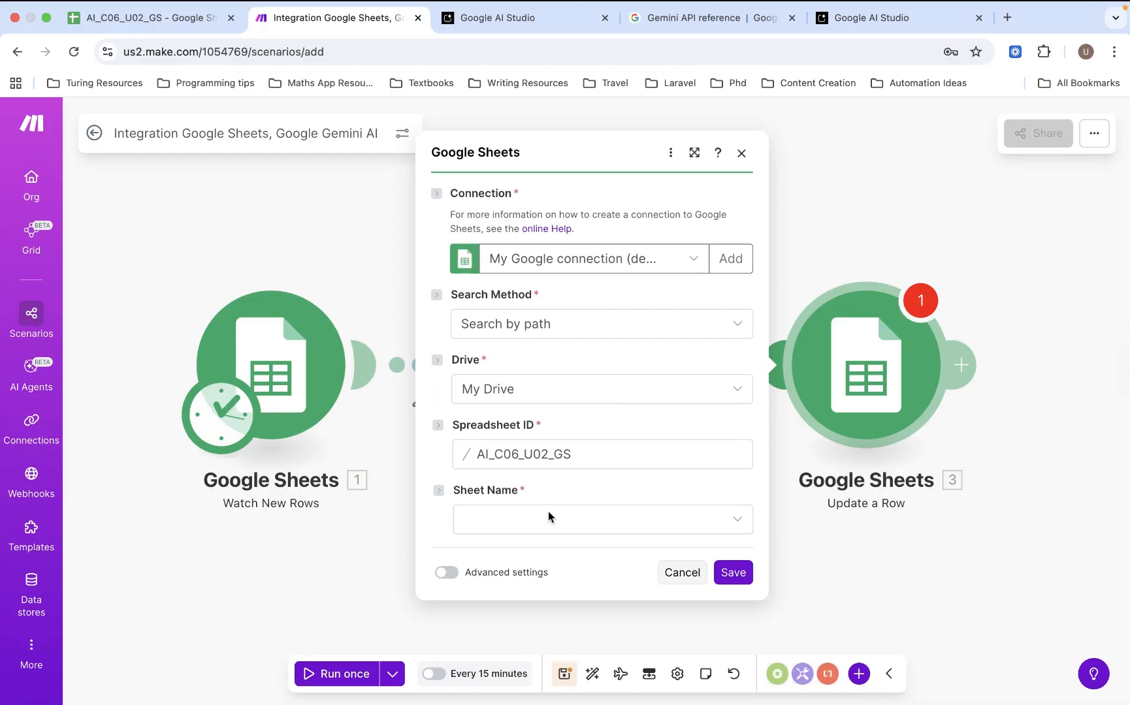
Step: Choose Sheet4 for the Update a Row module and map its row number to the Watch New Rows module's Row number
{"action": "left_click", "coordinate": [538, 525]}
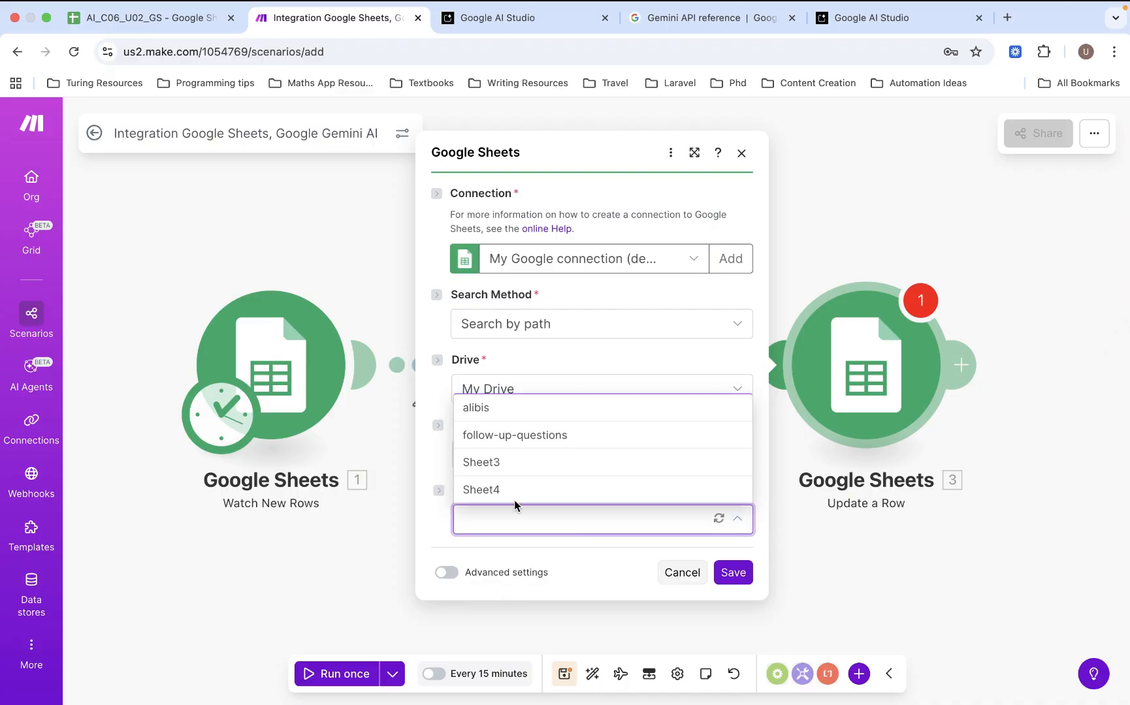
{"action": "left_click", "coordinate": [499, 490]}
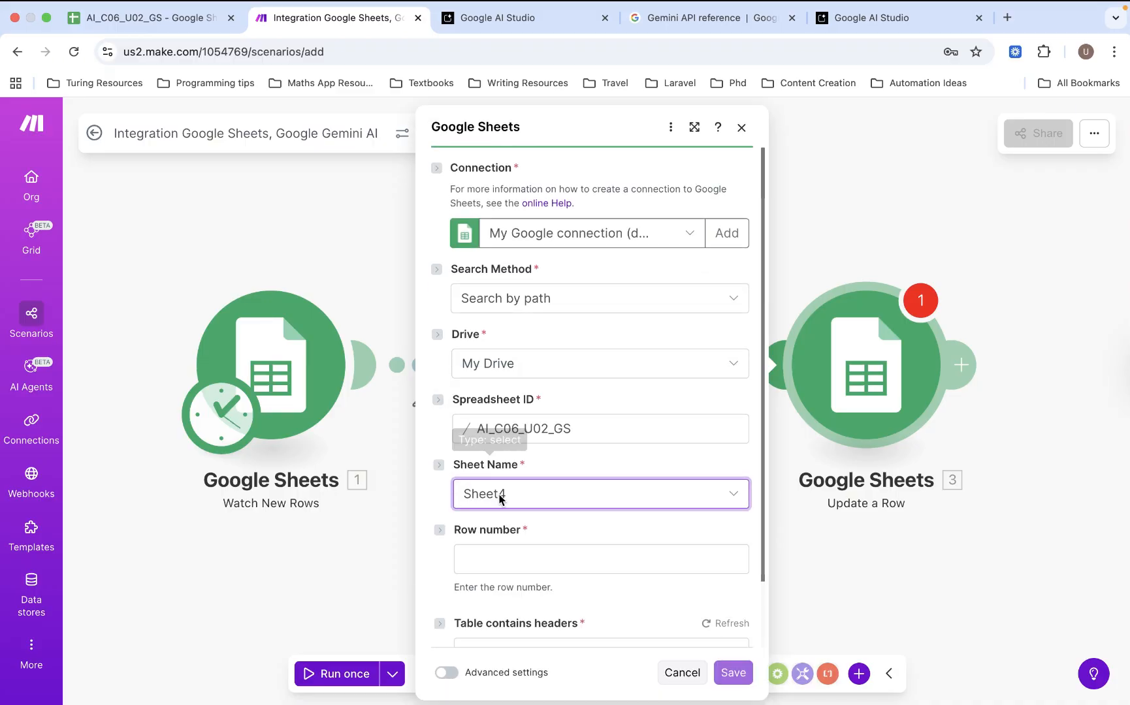
{"action": "left_click", "coordinate": [523, 554]}
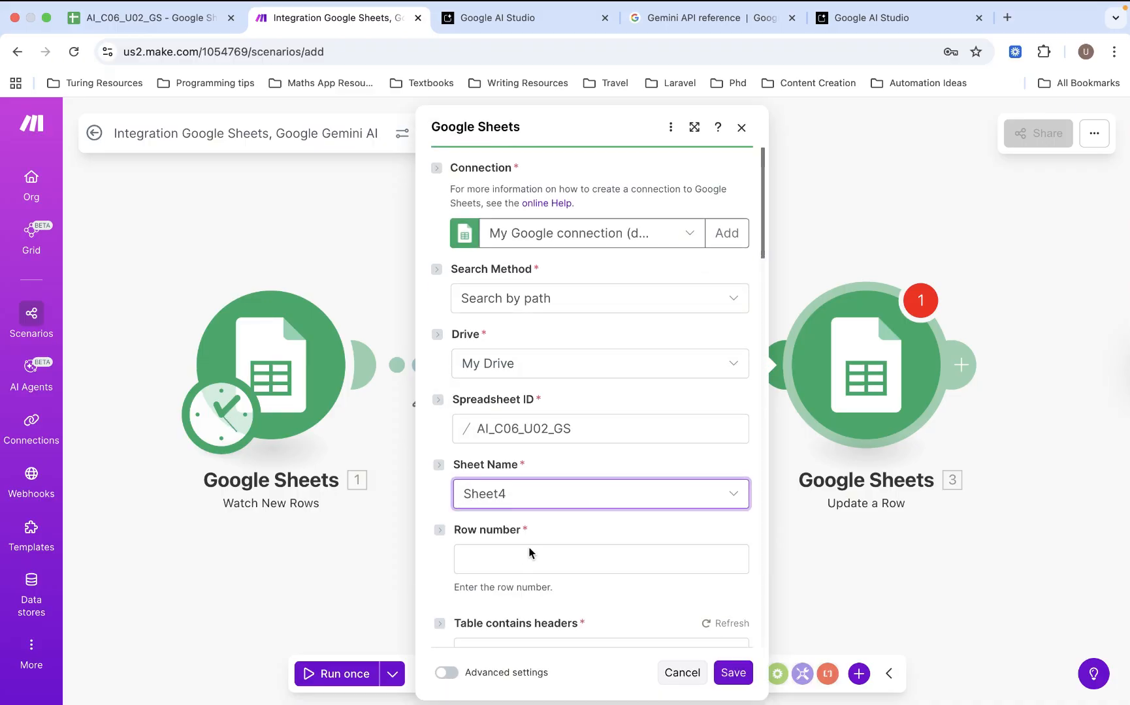
{"action": "scroll", "coordinate": [801, 506], "scroll_direction": "down", "scroll_amount": 3}
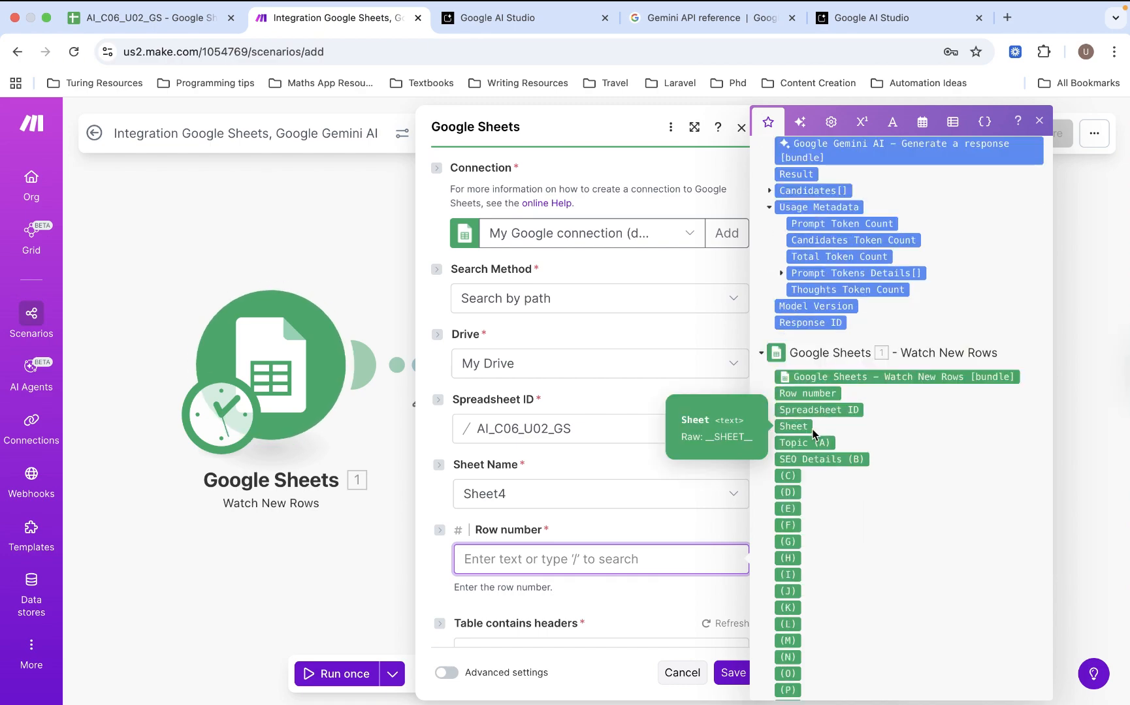
{"action": "left_click", "coordinate": [807, 393]}
Step: Map the Gemini Result to the SEO Details (B) value, then save both the Update a Row module and the scenario
{"action": "scroll", "coordinate": [624, 503], "scroll_direction": "down", "scroll_amount": 5}
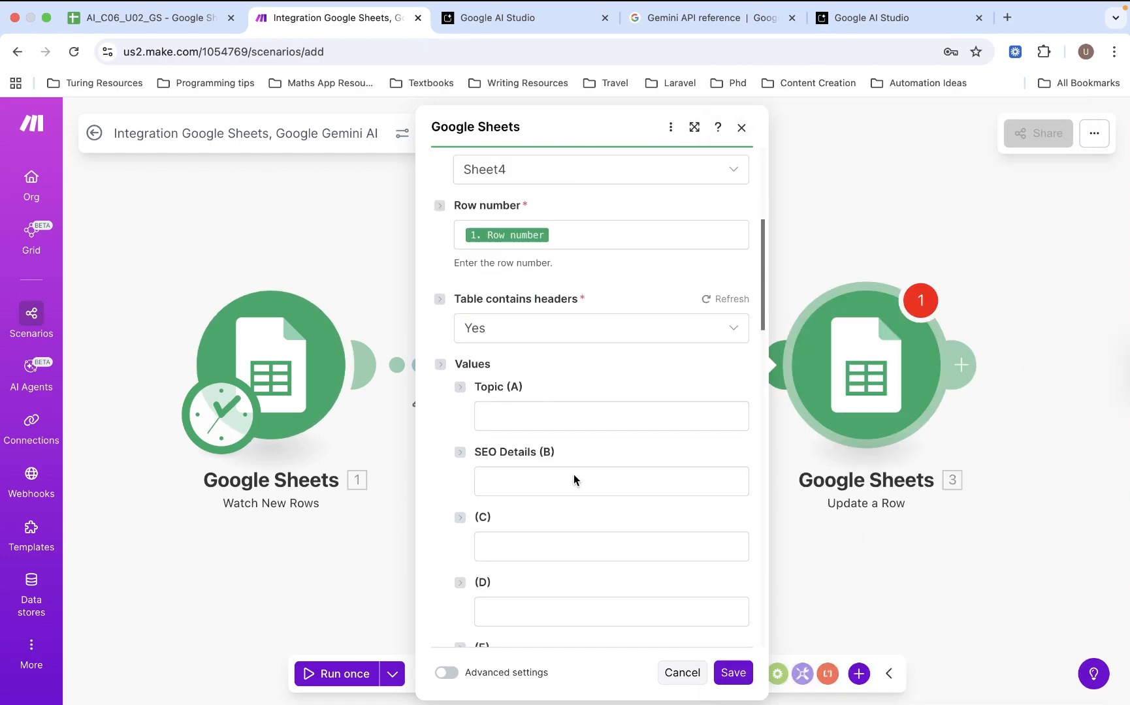
{"action": "left_click", "coordinate": [574, 474]}
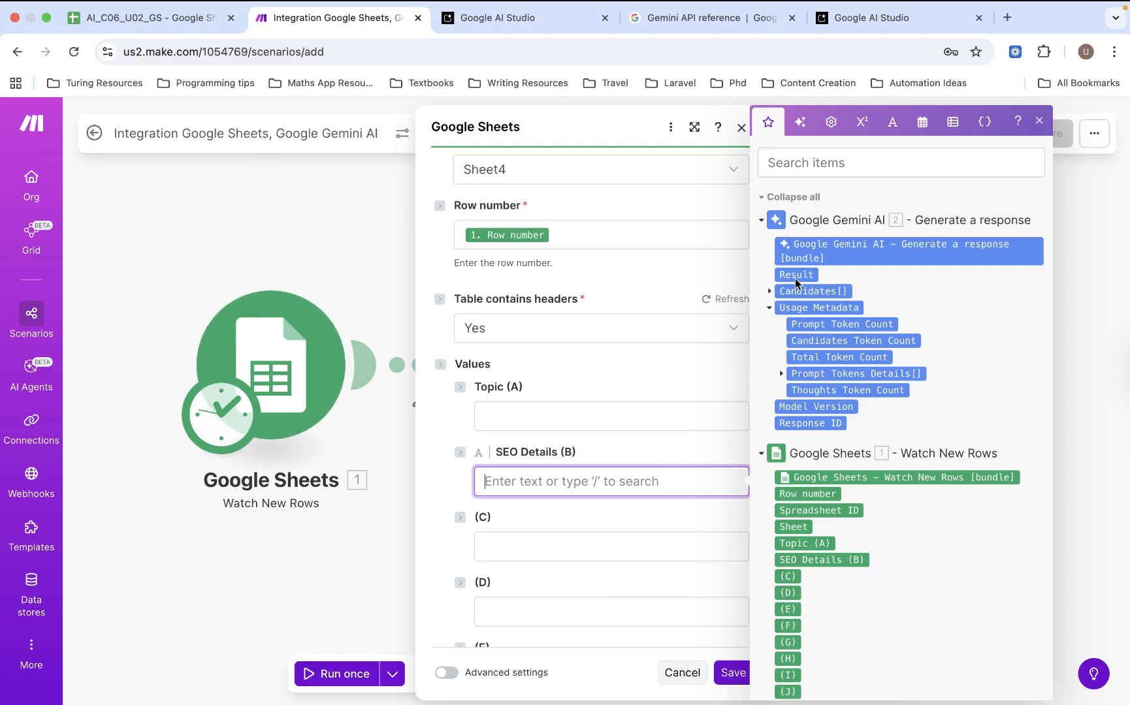
{"action": "mouse_move", "coordinate": [796, 281]}
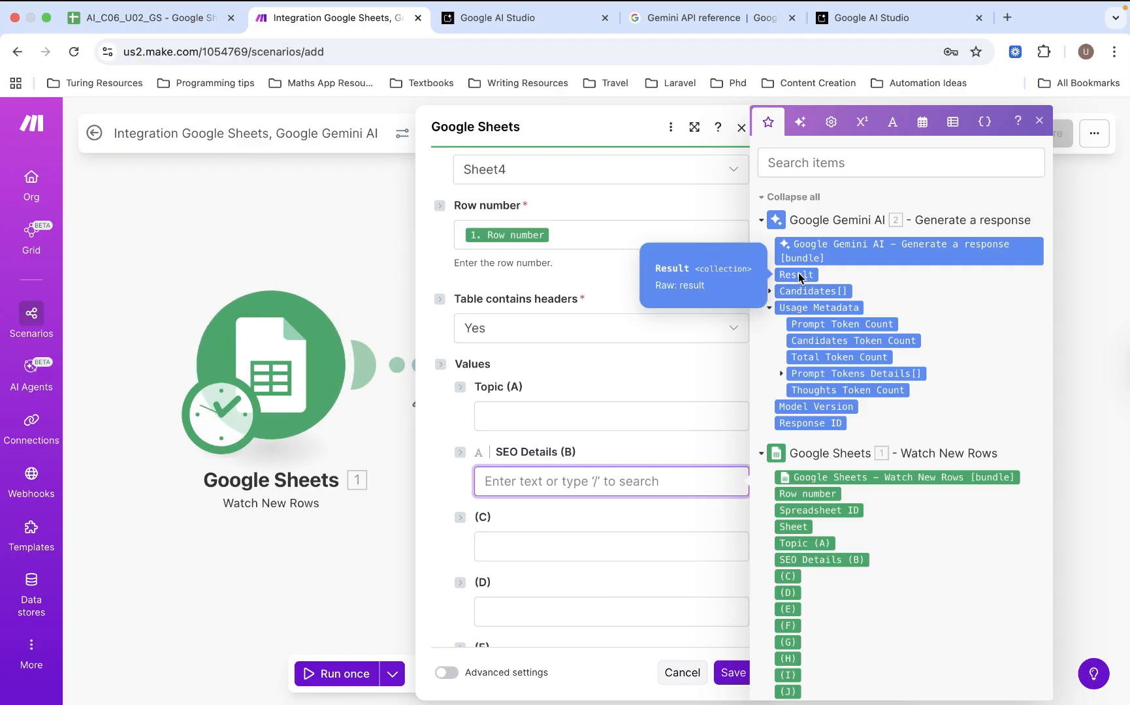
{"action": "left_click", "coordinate": [796, 275]}
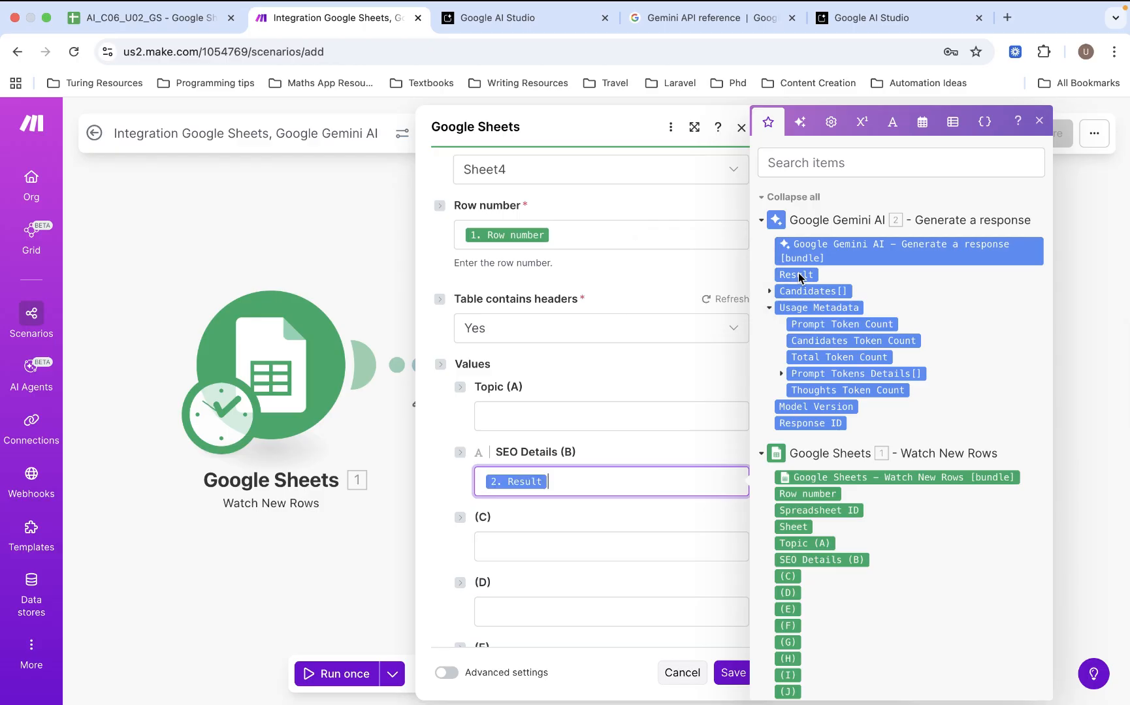
{"action": "left_click", "coordinate": [683, 456]}
{"action": "scroll", "coordinate": [682, 456], "scroll_direction": "down", "scroll_amount": 15}
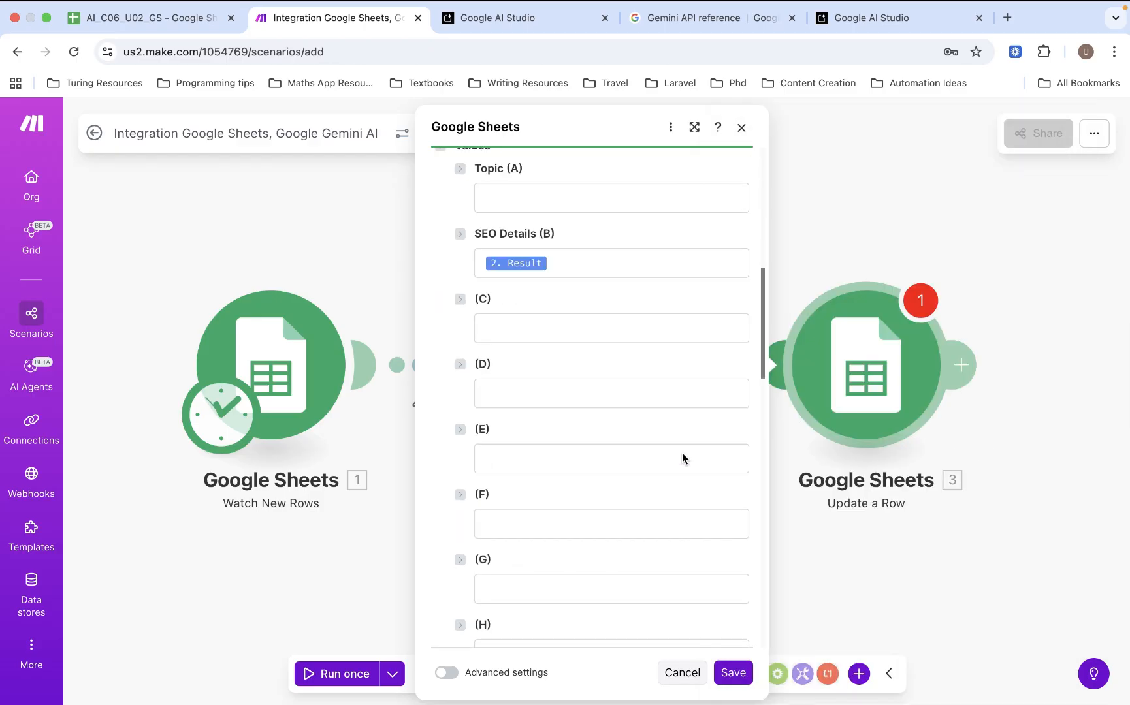
{"action": "scroll", "coordinate": [681, 455], "scroll_direction": "down", "scroll_amount": 5}
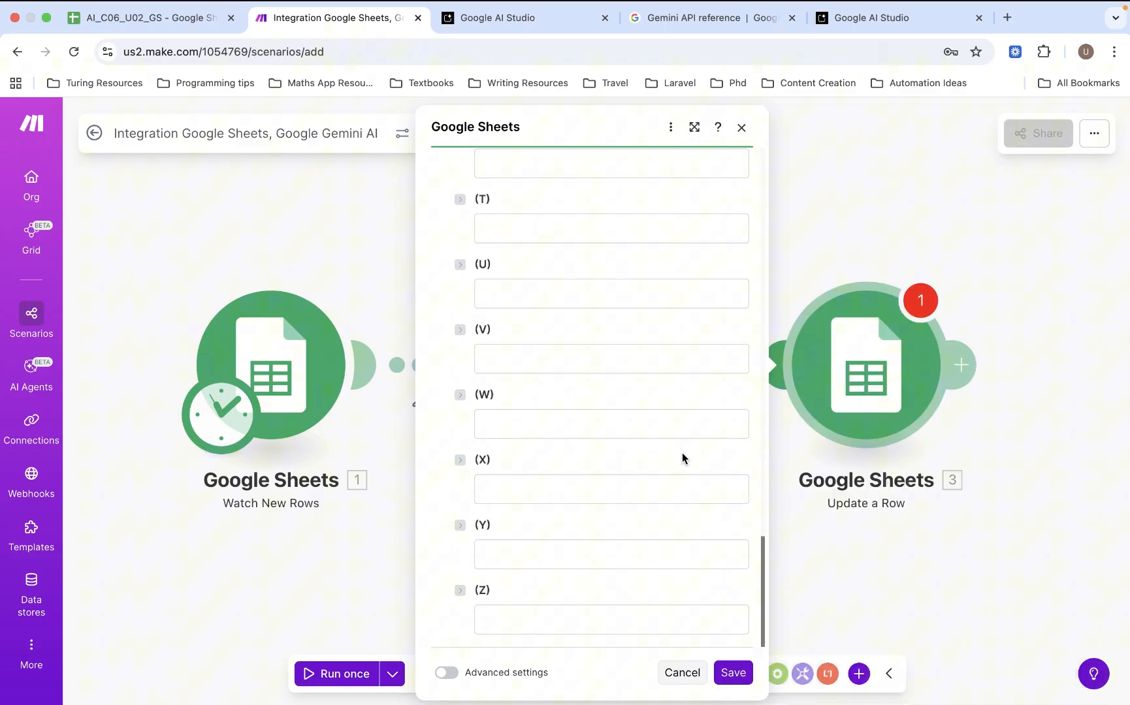
{"action": "left_click", "coordinate": [732, 672]}
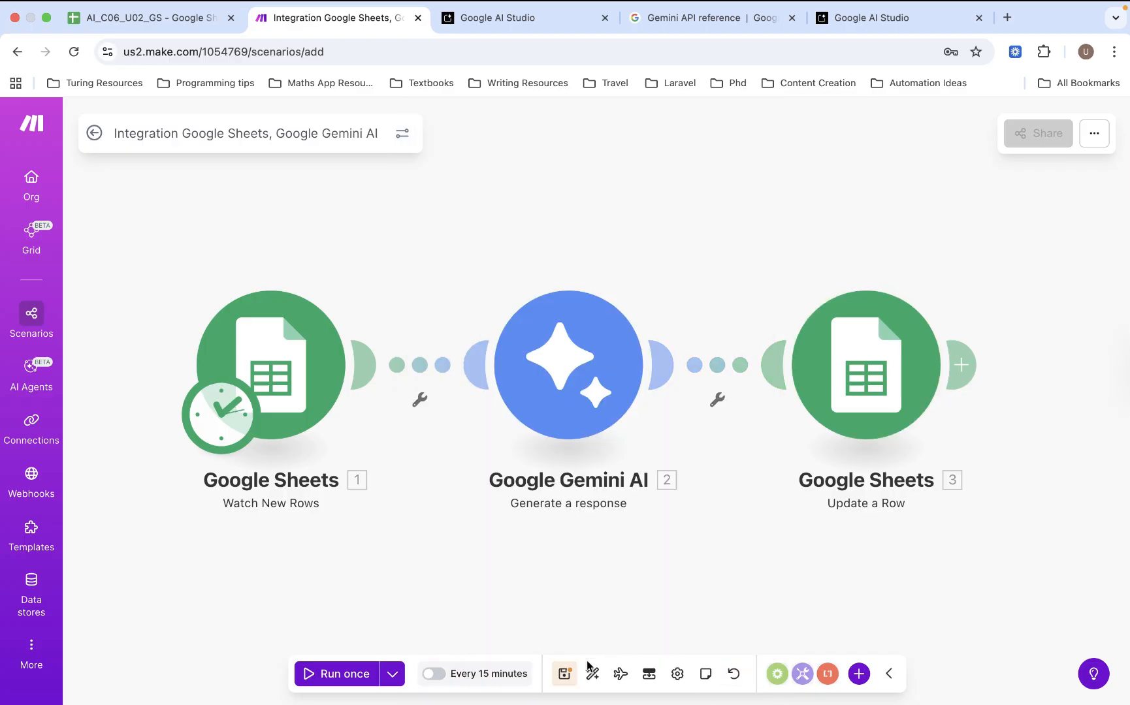
{"action": "left_click", "coordinate": [564, 674]}
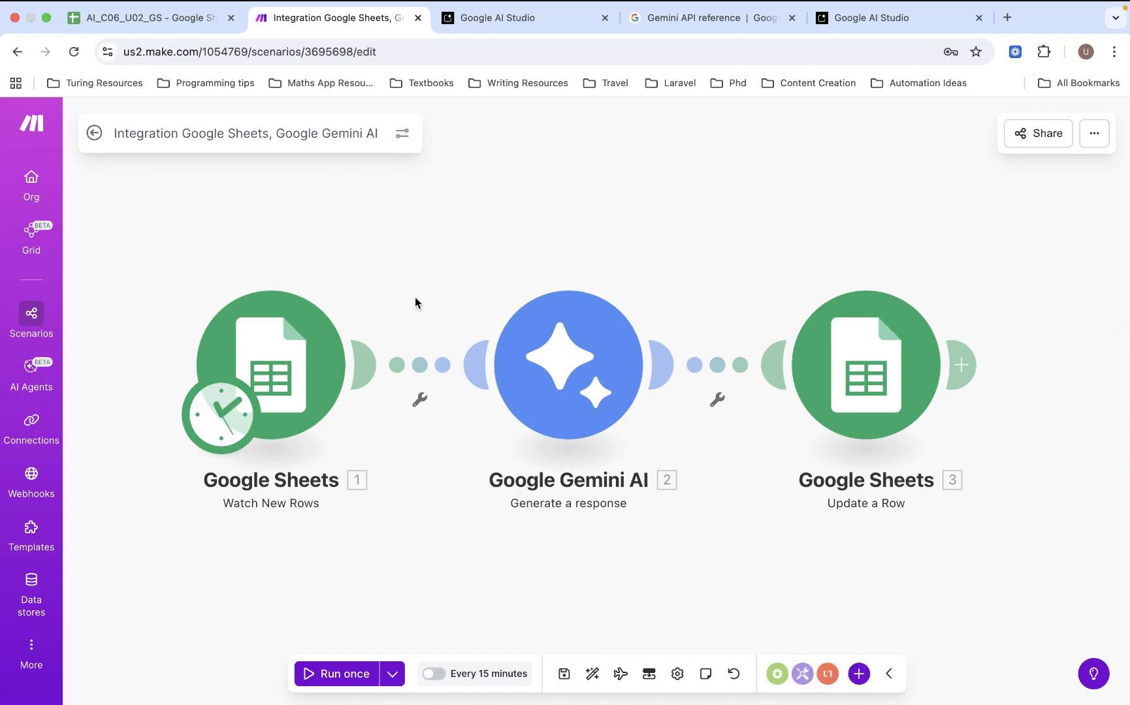
Step: Look over Sheet4 of the AI_C06_U02_GS spreadsheet, select the first Topic cell A2, and return to the Make scenario
{"action": "left_click", "coordinate": [150, 18]}
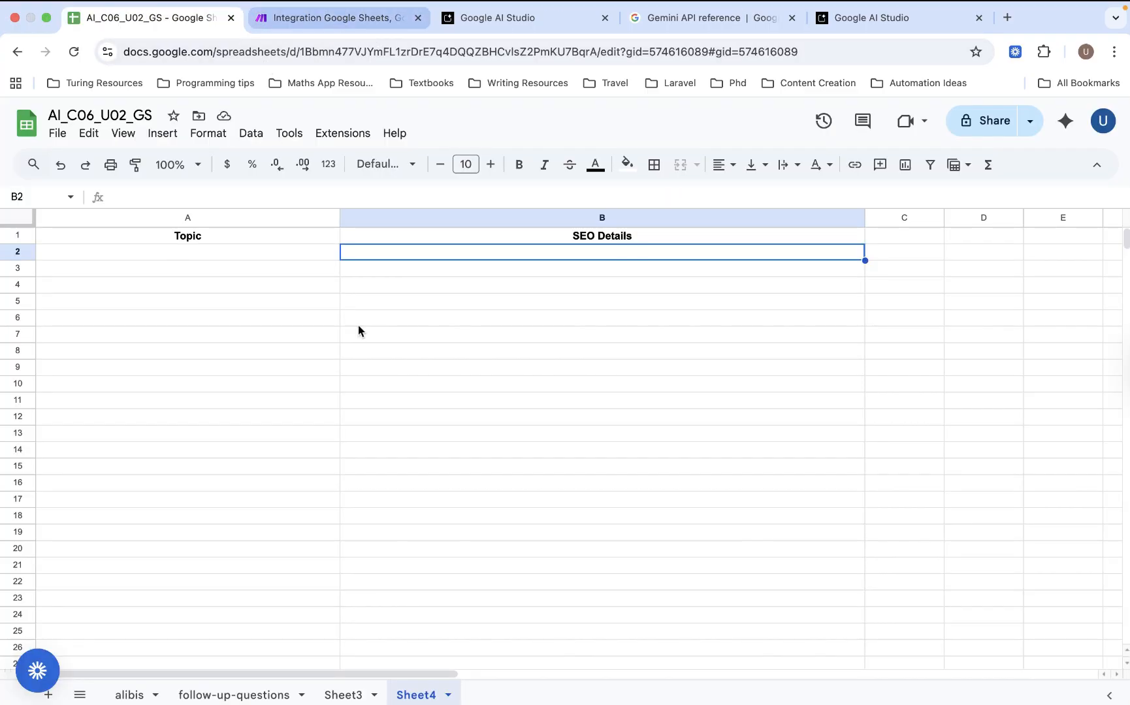
{"action": "key", "text": "ctrl+Tab"}
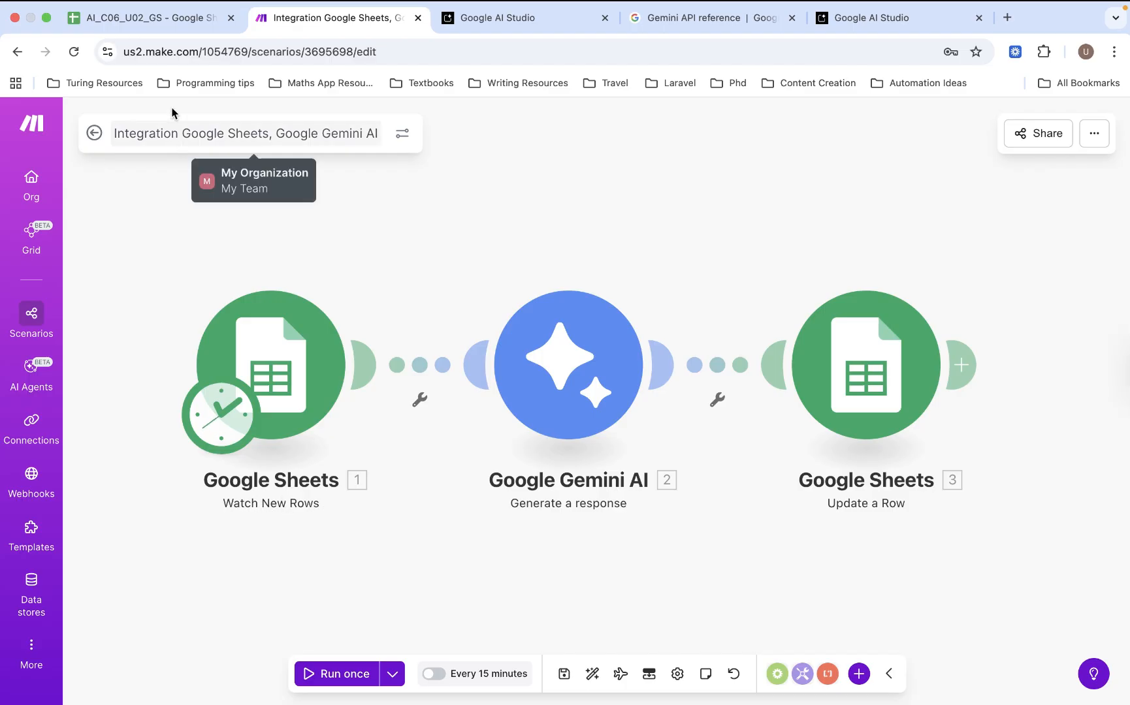
{"action": "left_click", "coordinate": [157, 21]}
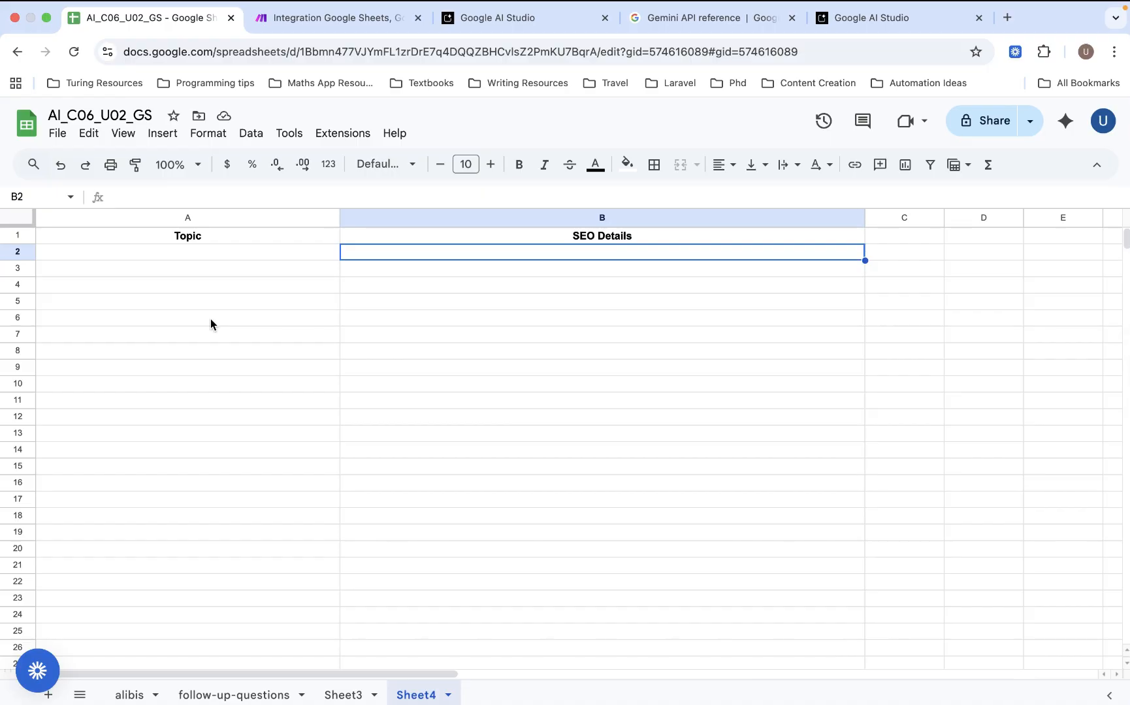
{"action": "key", "text": "Left"}
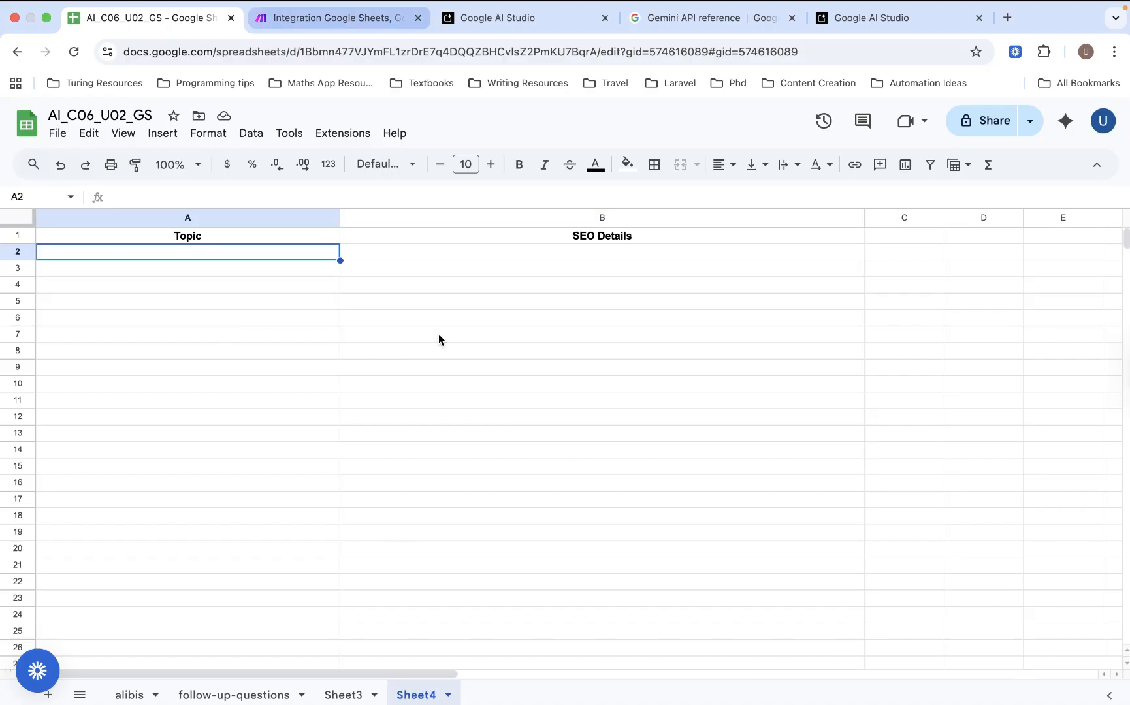
{"action": "key", "text": "ctrl+Tab"}
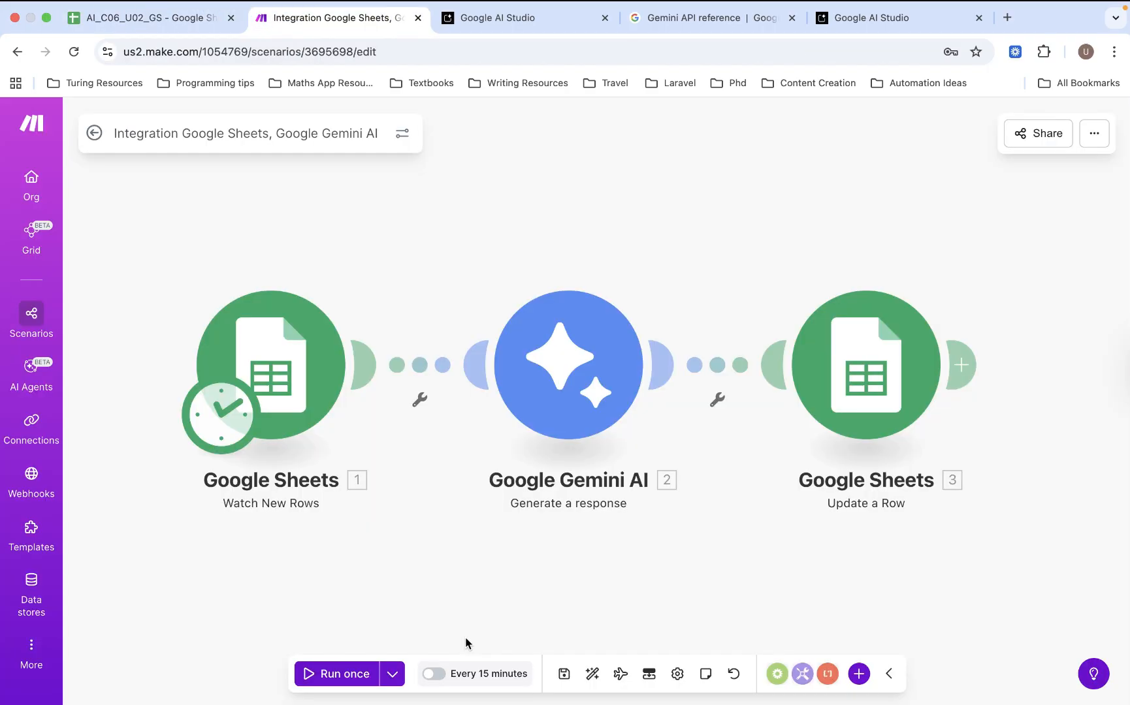
Step: Activate the scenario on a regular interval of 1 minute and save the changes
{"action": "left_click", "coordinate": [462, 677]}
{"action": "left_click", "coordinate": [329, 386]}
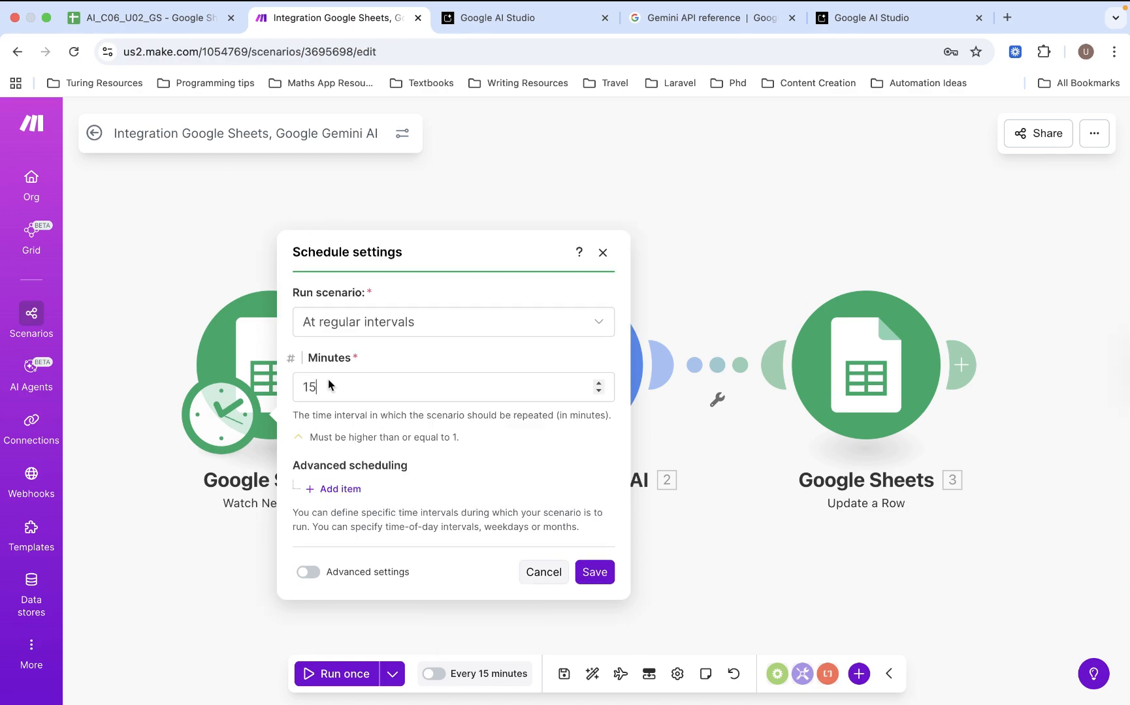
{"action": "key", "text": "BackSpace"}
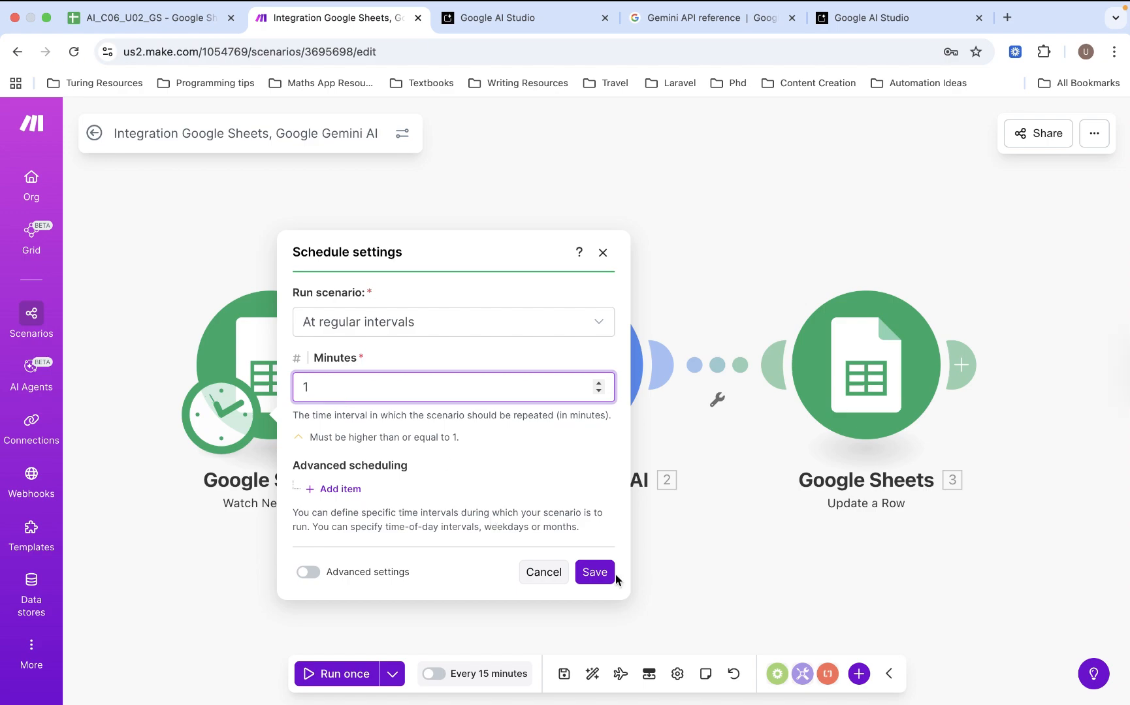
{"action": "left_click", "coordinate": [594, 573]}
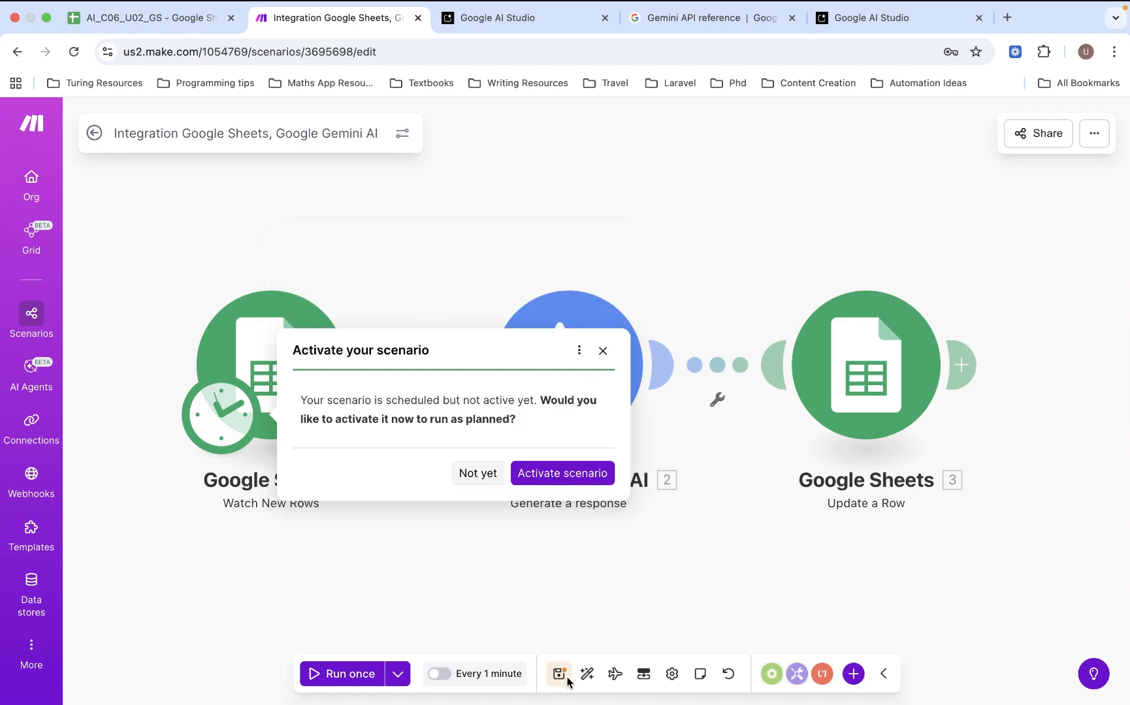
{"action": "left_click", "coordinate": [577, 476]}
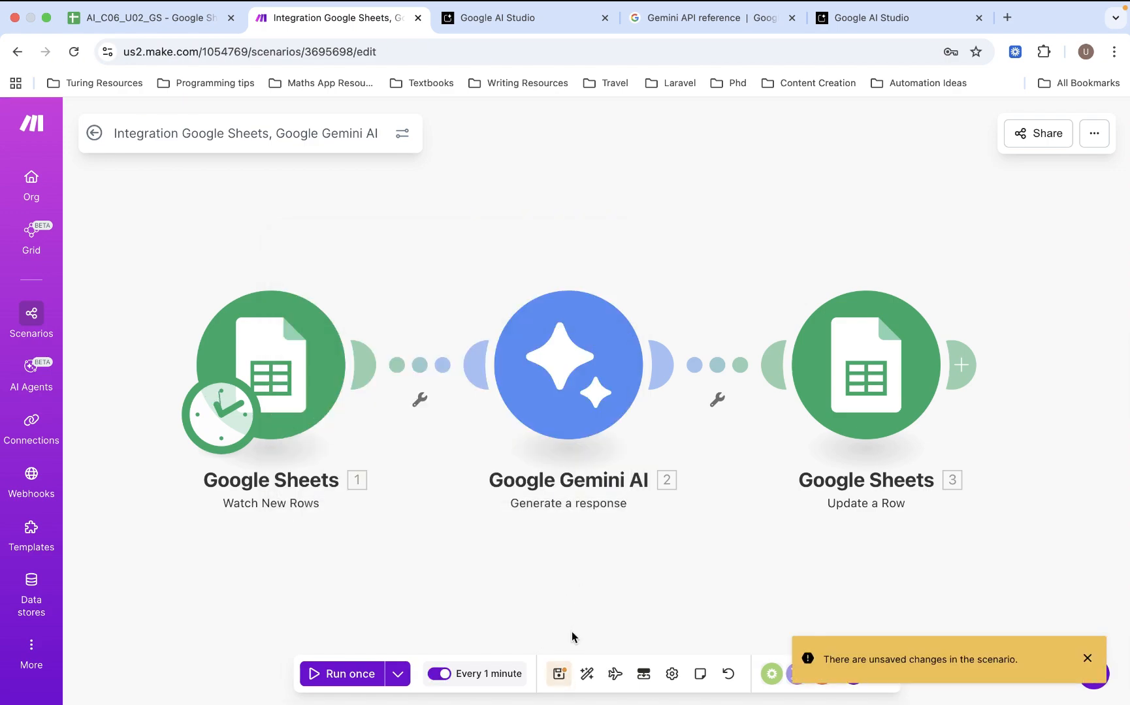
{"action": "left_click", "coordinate": [559, 675]}
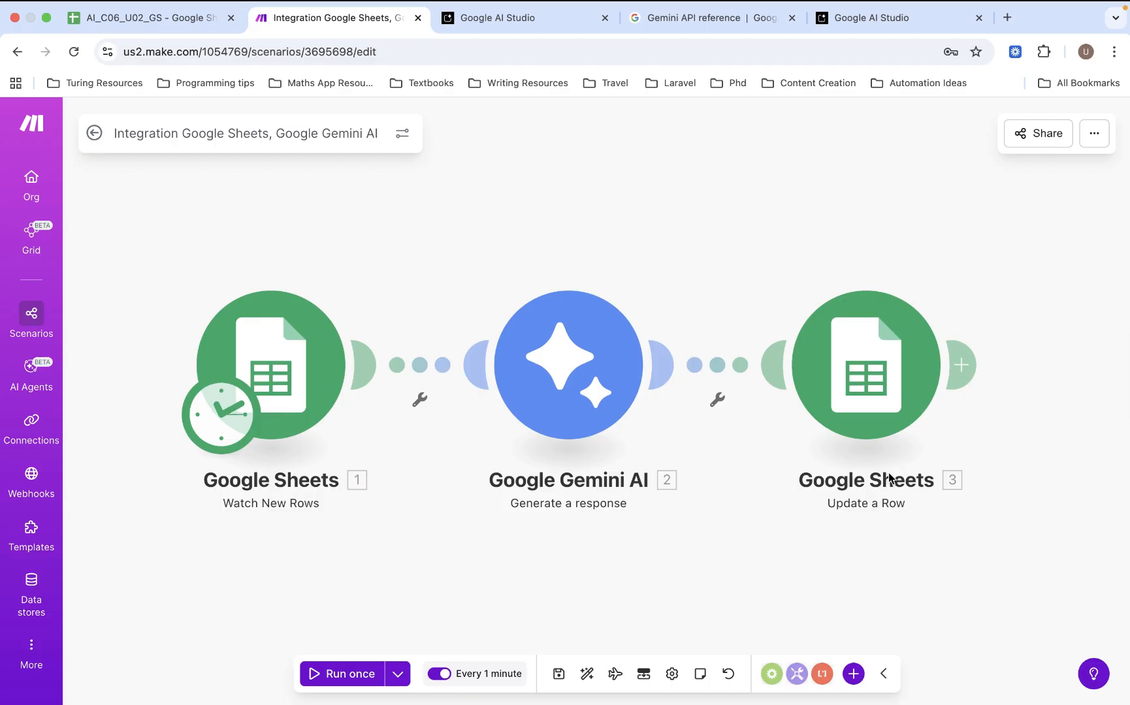
Step: Check the SEO Details for the topic in the AI_C06_U02_GS spreadsheet and return to the Make scenario
{"action": "left_click", "coordinate": [148, 19]}
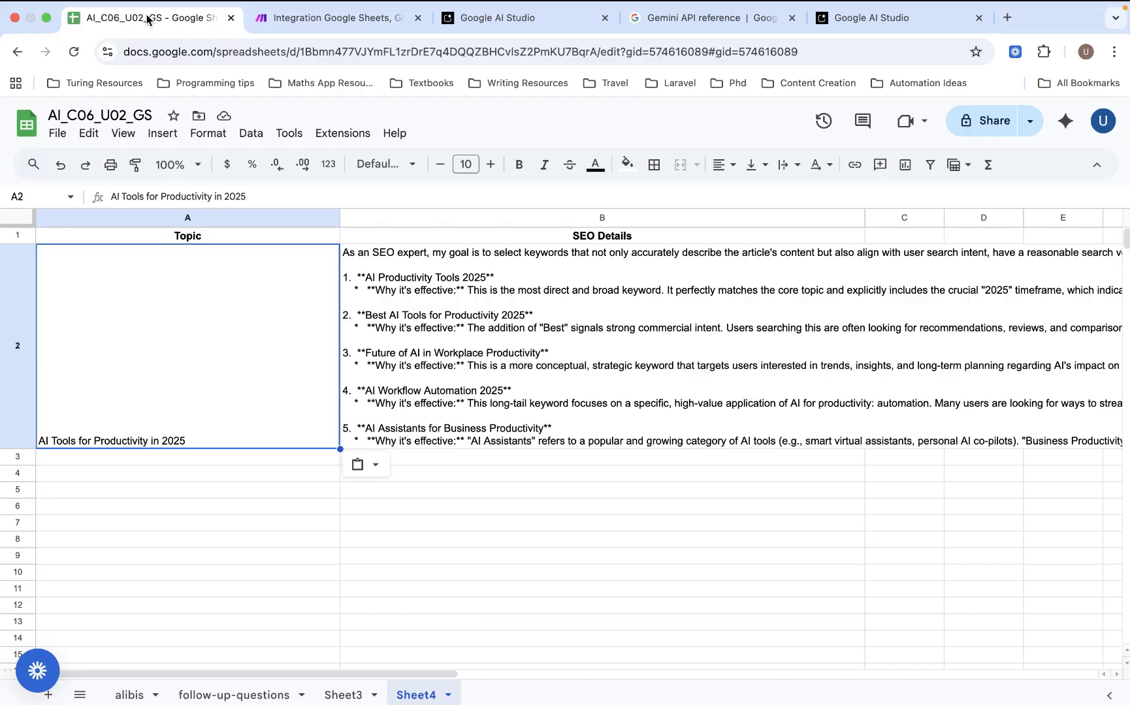
{"action": "left_click", "coordinate": [306, 20]}
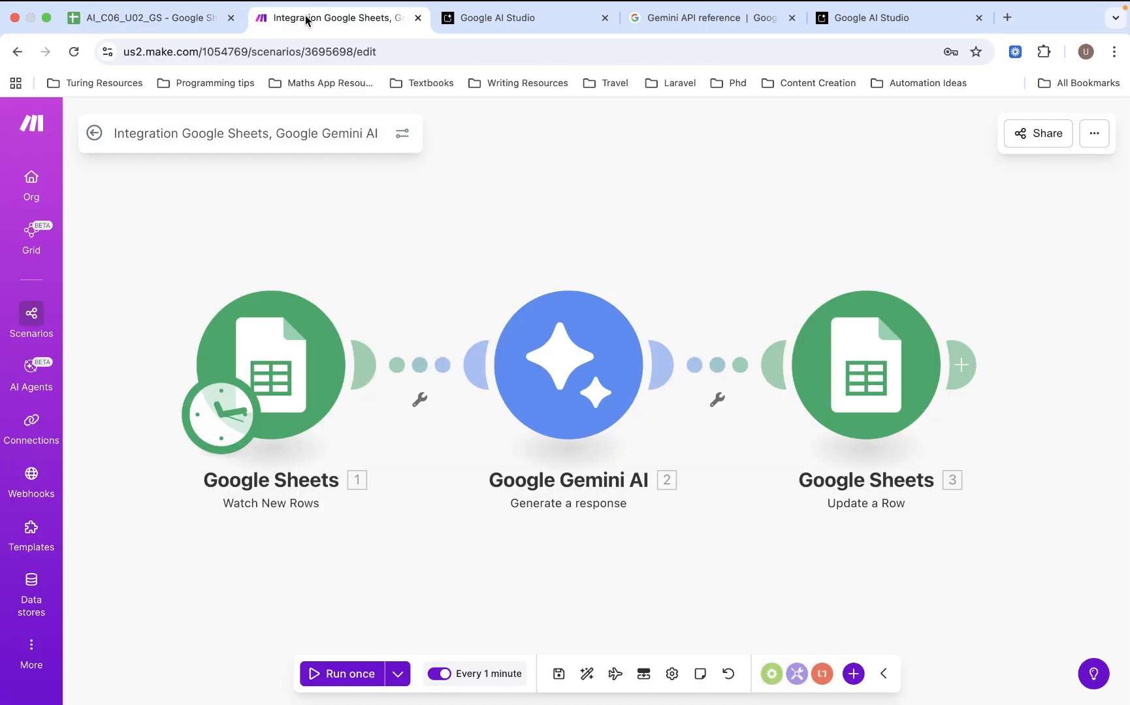